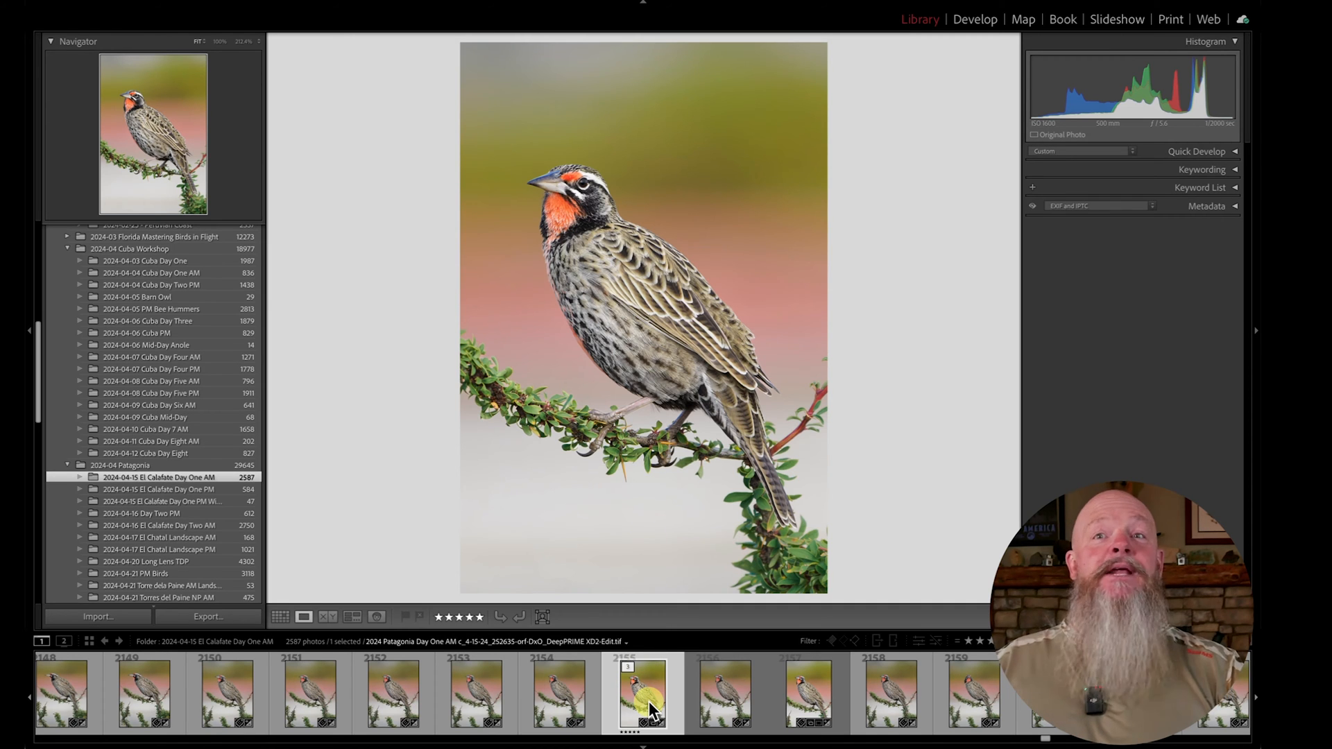
- Reveal the selected five-star bird TIFF in Finder and move the file to the Desktop, replacing the copy already there
{"action": "right_click", "coordinate": [649, 691]}
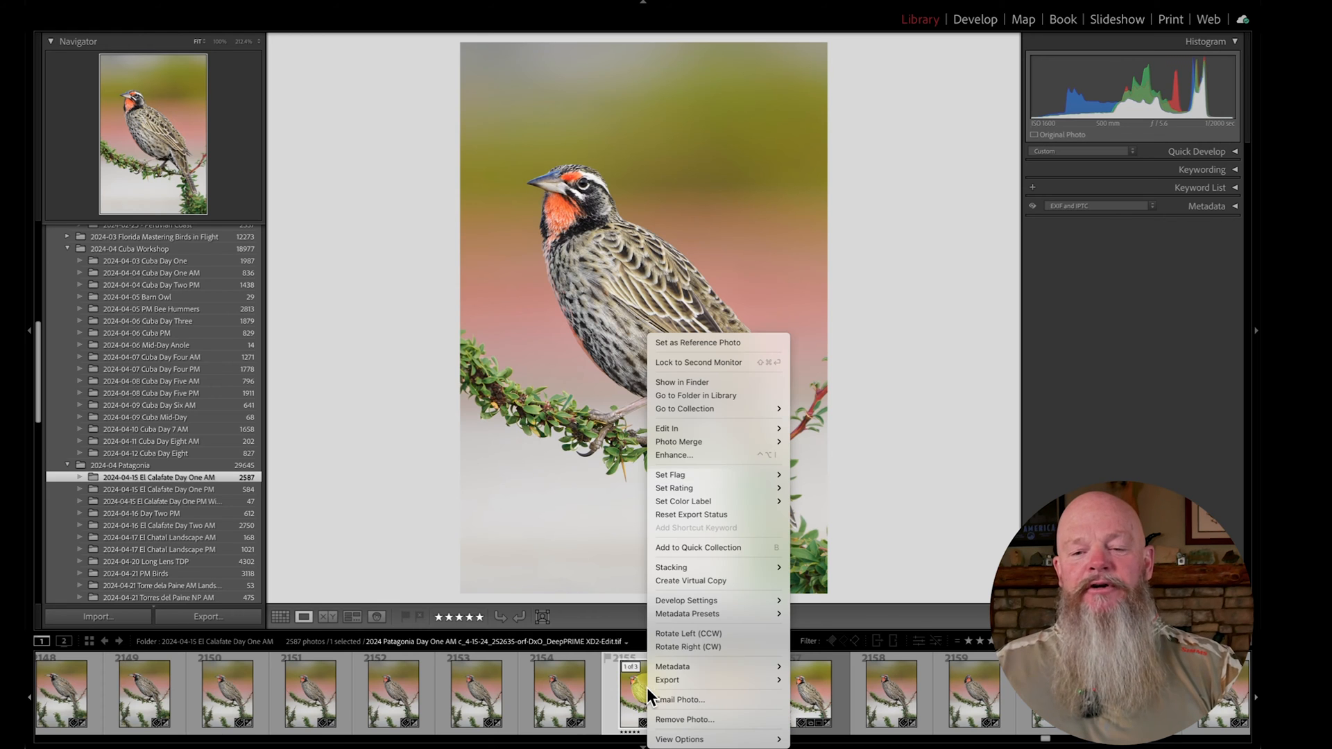
{"action": "left_click", "coordinate": [706, 386]}
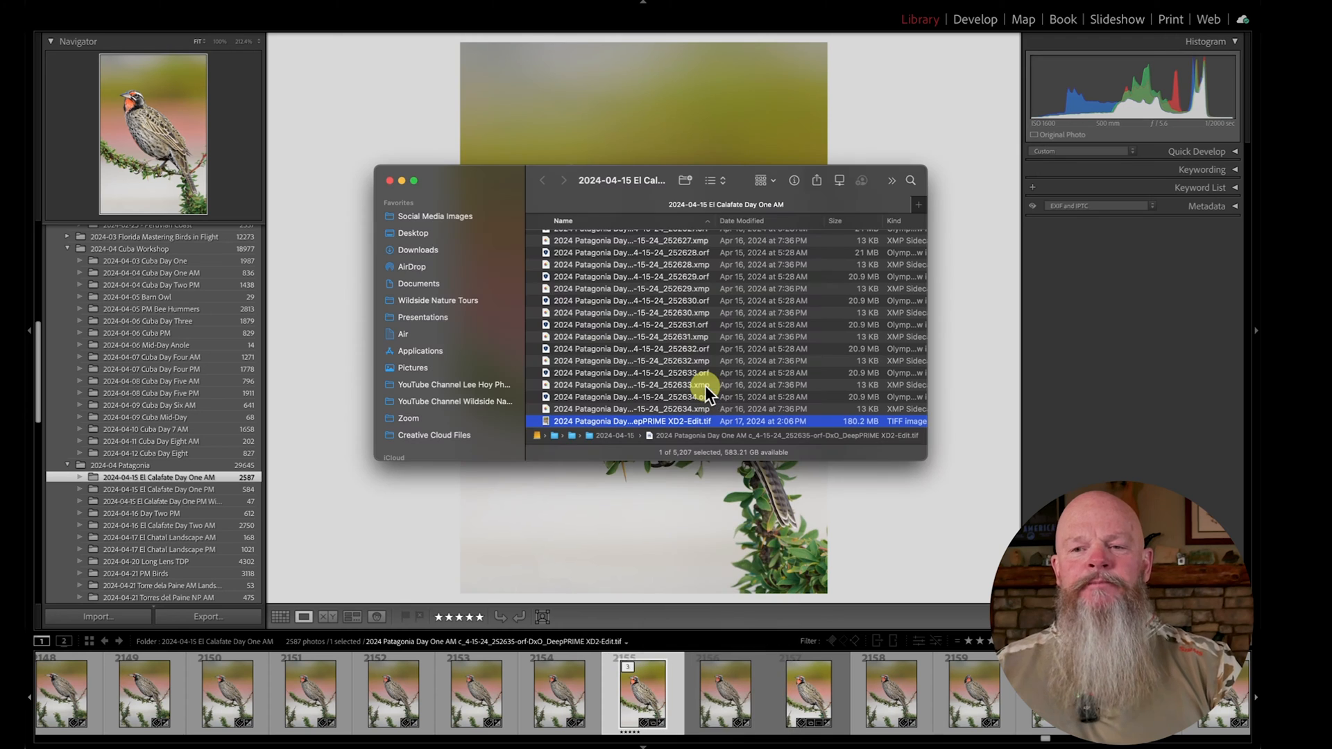
{"action": "scroll", "coordinate": [634, 346], "scroll_direction": "down", "scroll_amount": 5}
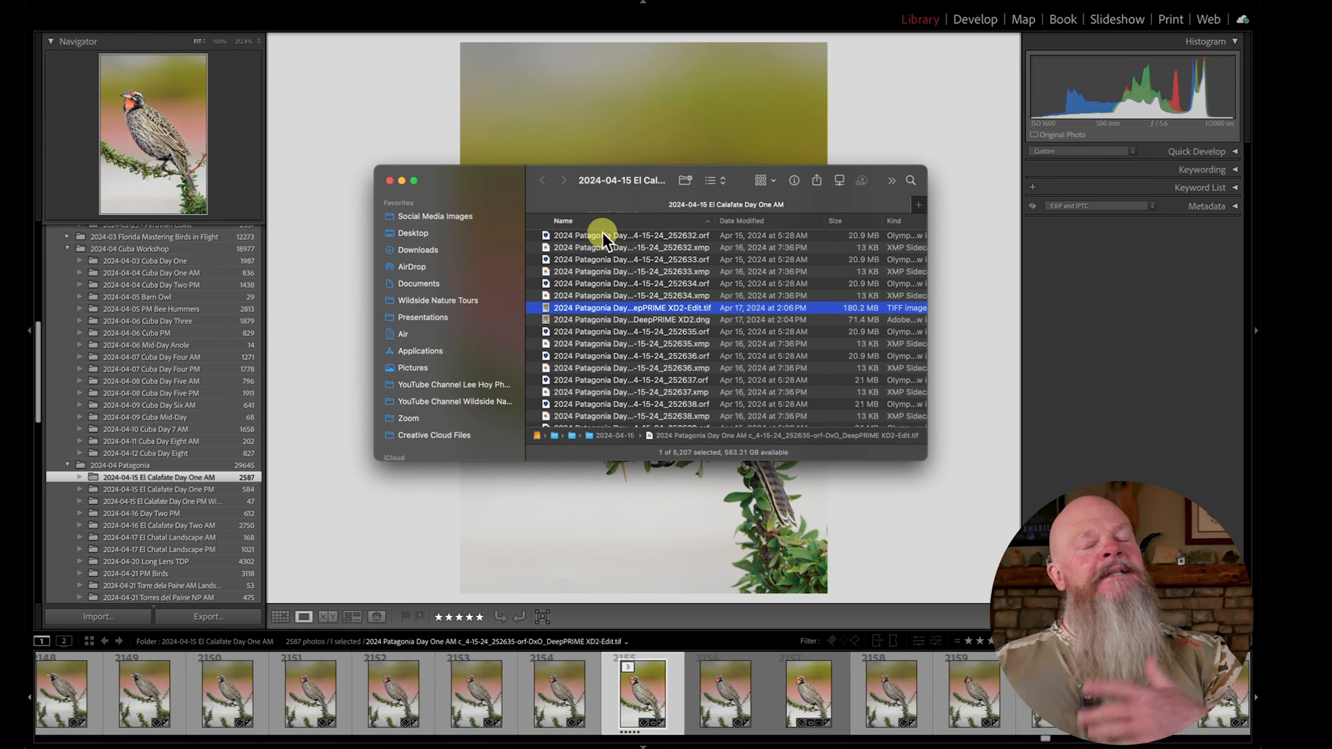
{"action": "left_click", "coordinate": [608, 305]}
{"action": "left_click_drag", "start_coordinate": [609, 305], "coordinate": [455, 267]}
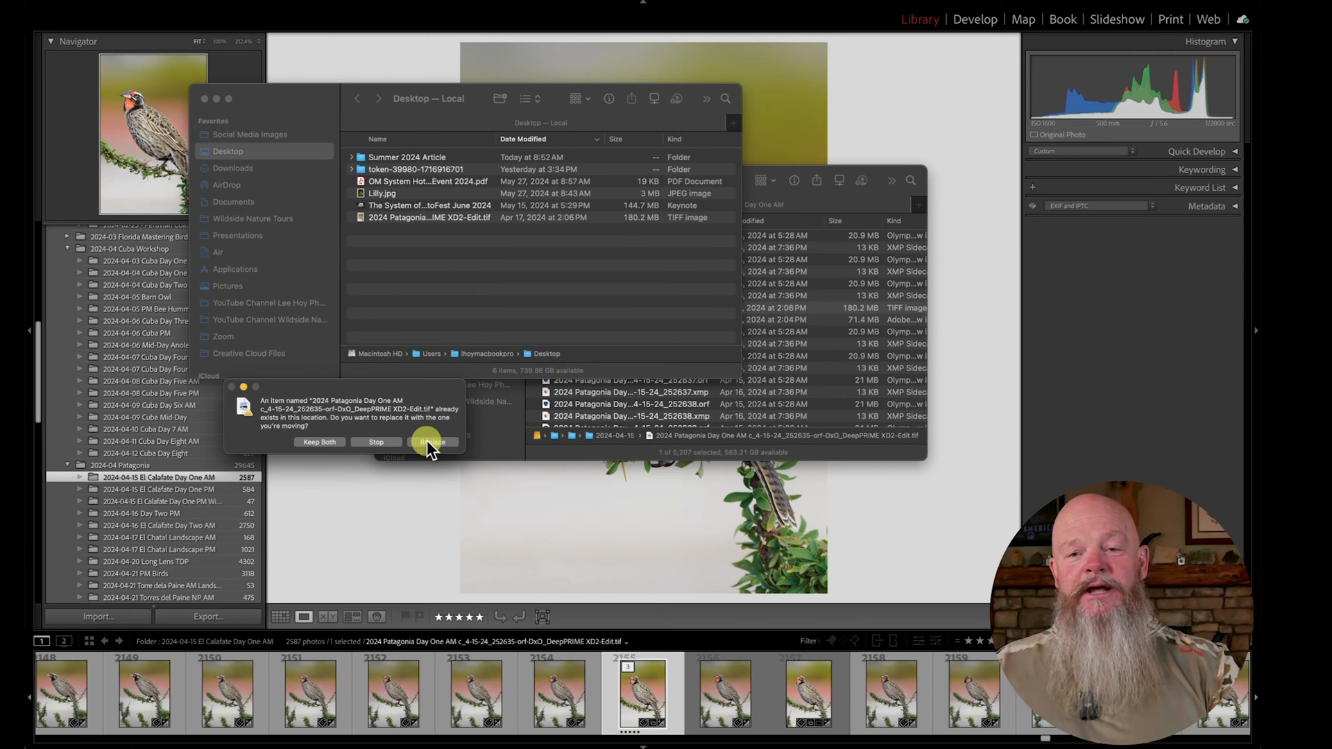
{"action": "left_click", "coordinate": [427, 440]}
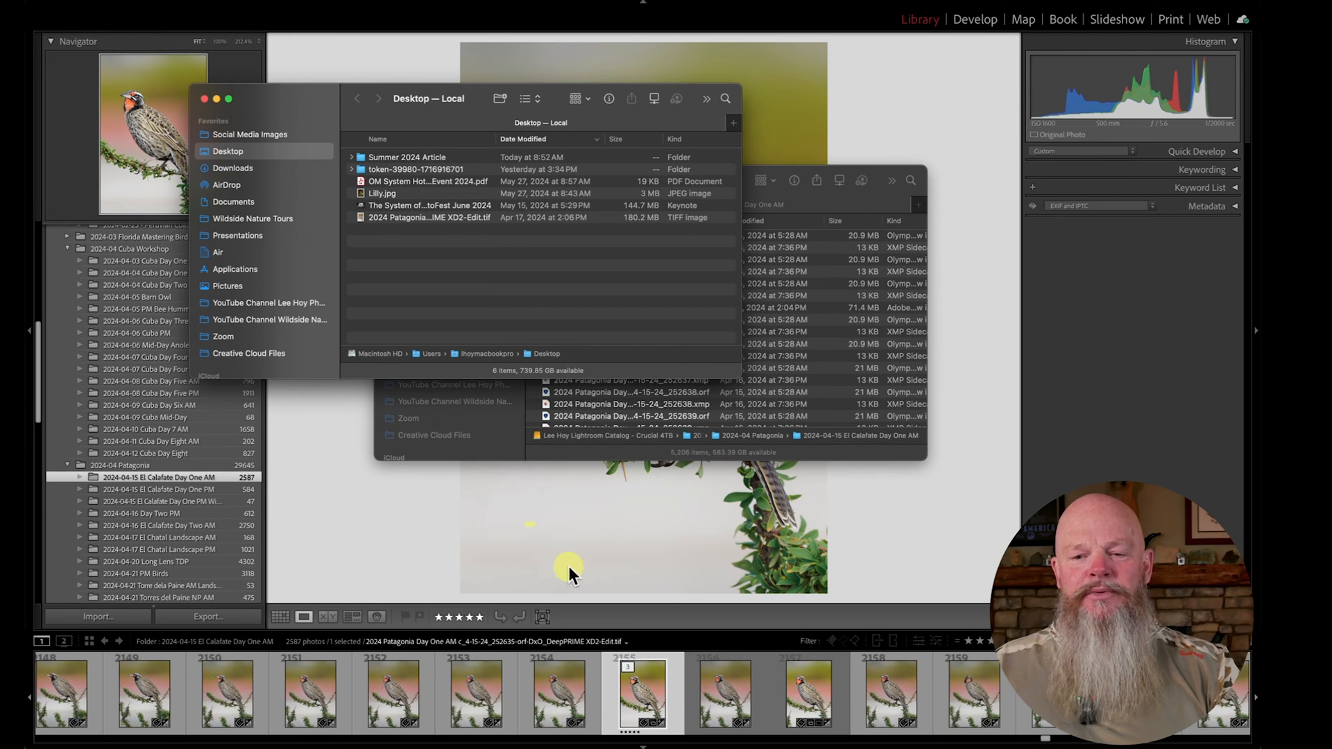
- Switch back to Lightroom Classic, check the moved TIFF's missing-file indicator in the grid, and return to the single-photo view
{"action": "left_click", "coordinate": [638, 694]}
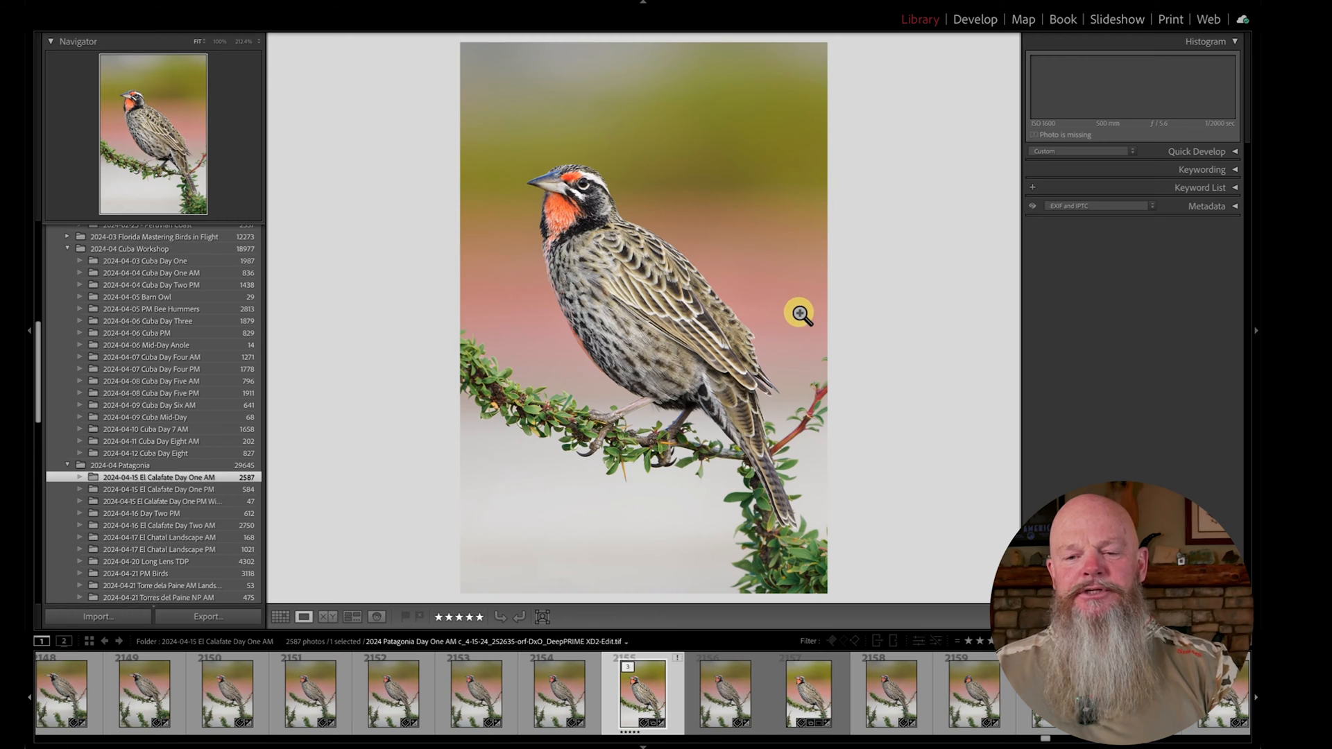
{"action": "key", "text": "g"}
{"action": "mouse_move", "coordinate": [383, 153]}
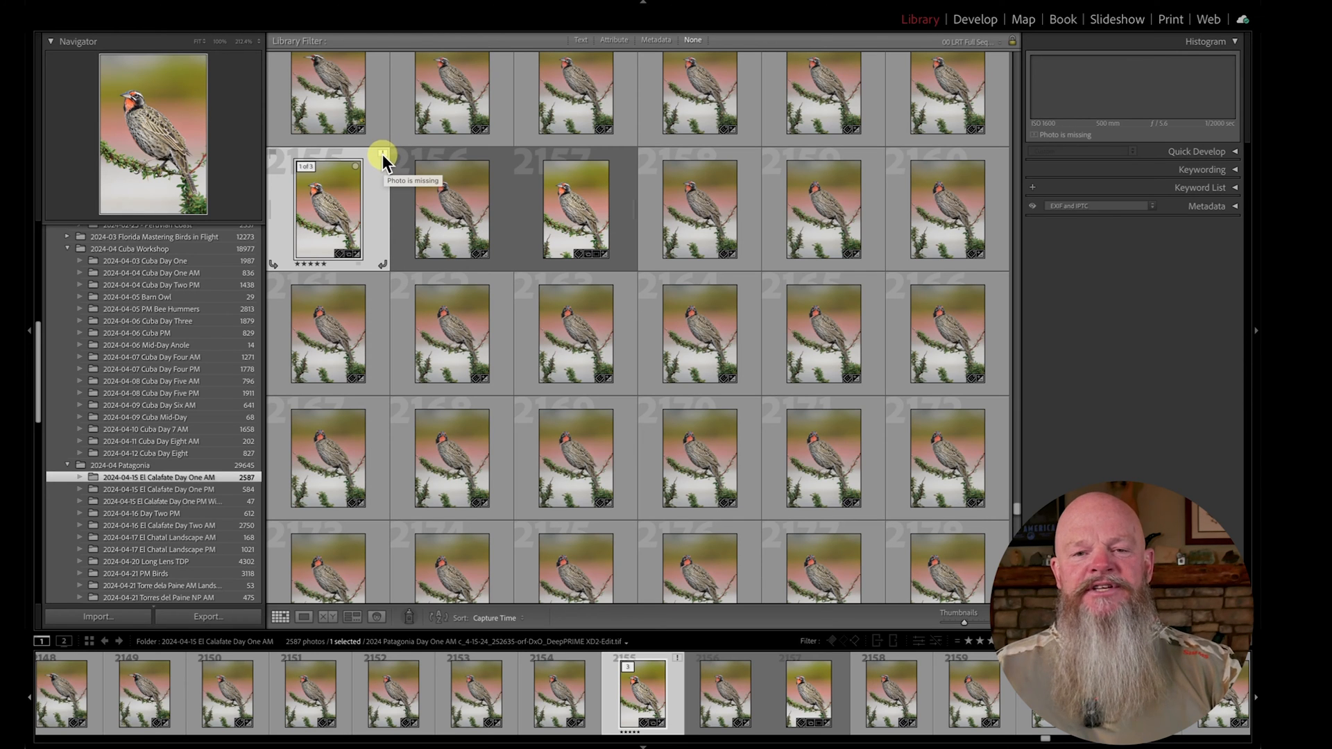
{"action": "left_click", "coordinate": [302, 616]}
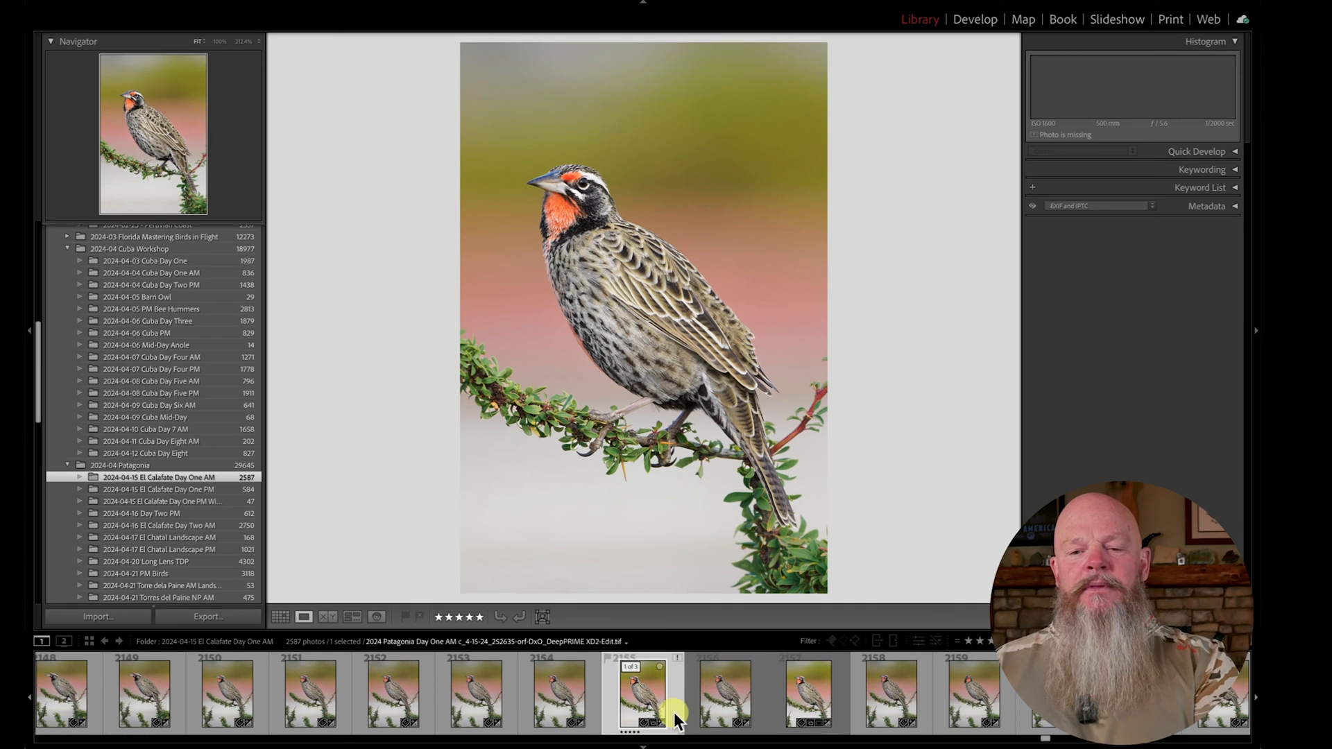
- Cycle the photo info overlay through the file details and camera details, and turn it off
{"action": "key", "text": "i"}
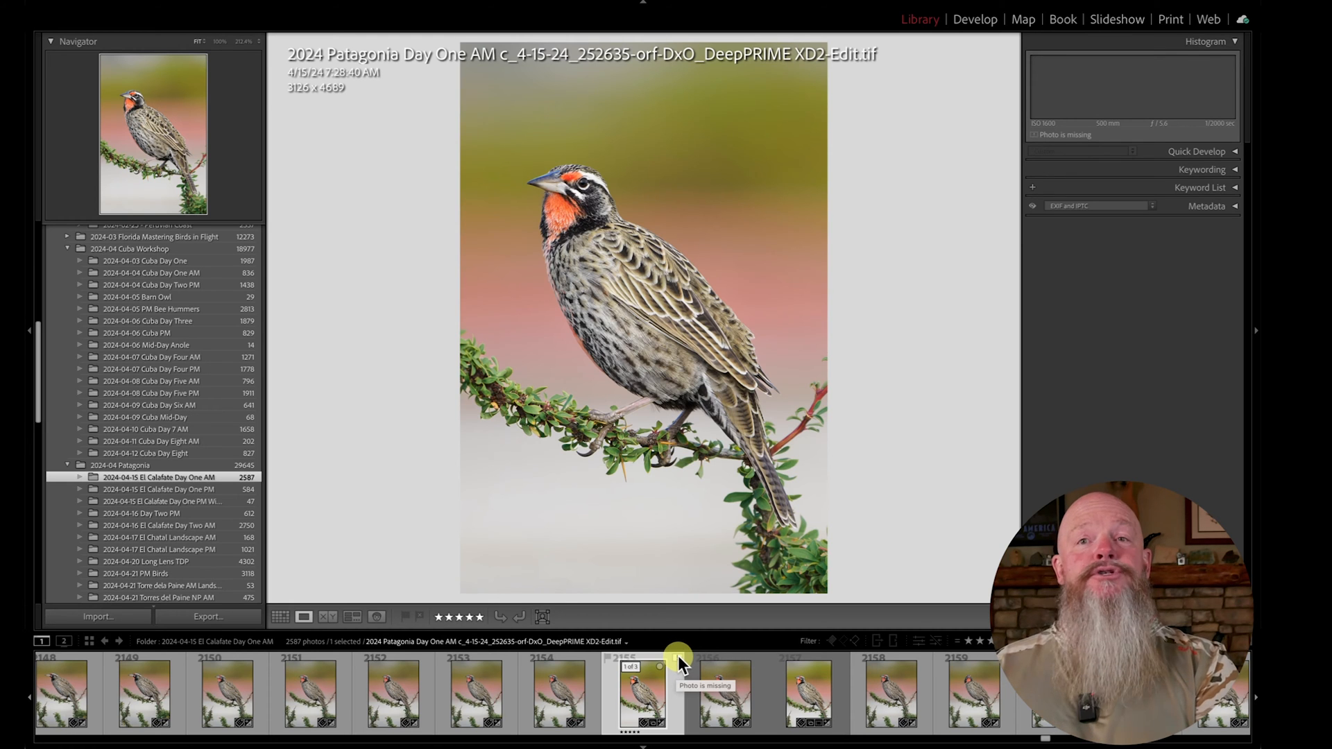
{"action": "key", "text": "i"}
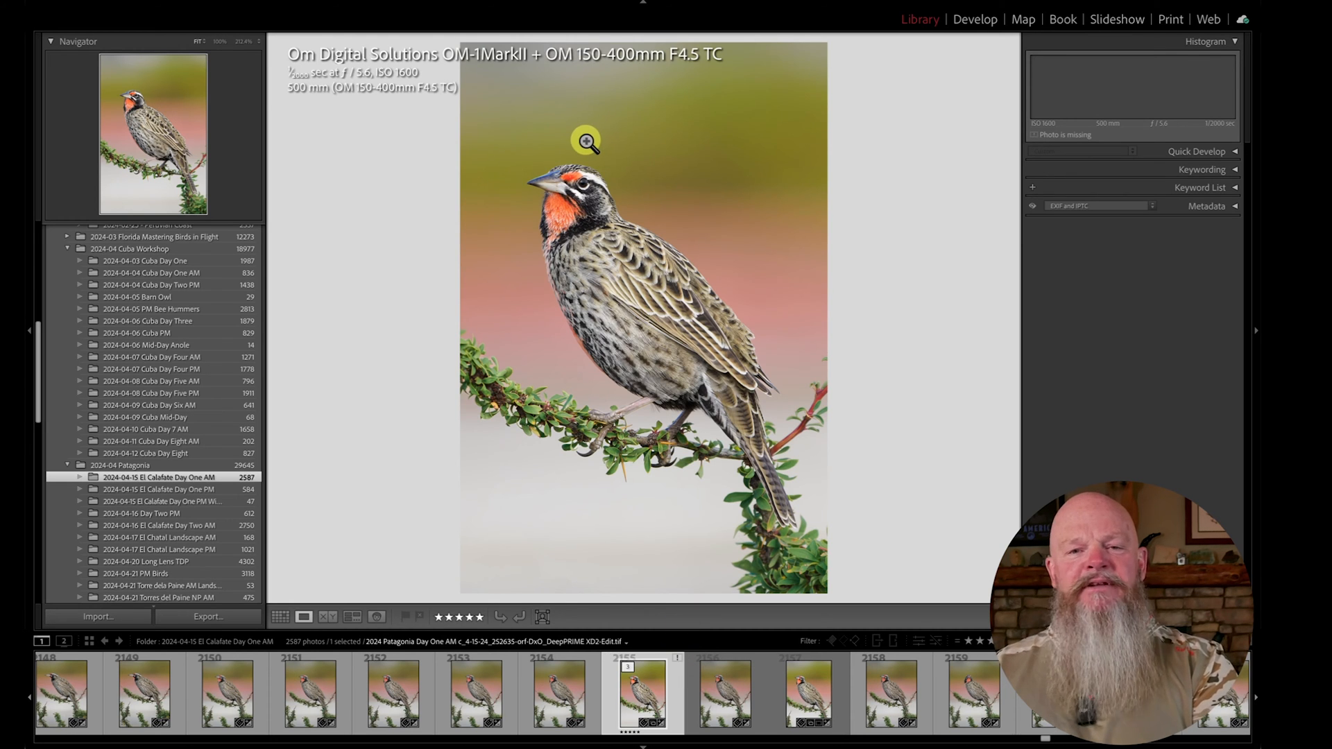
{"action": "key", "text": "i"}
{"action": "key", "text": "i"}
{"action": "key", "text": "i"}
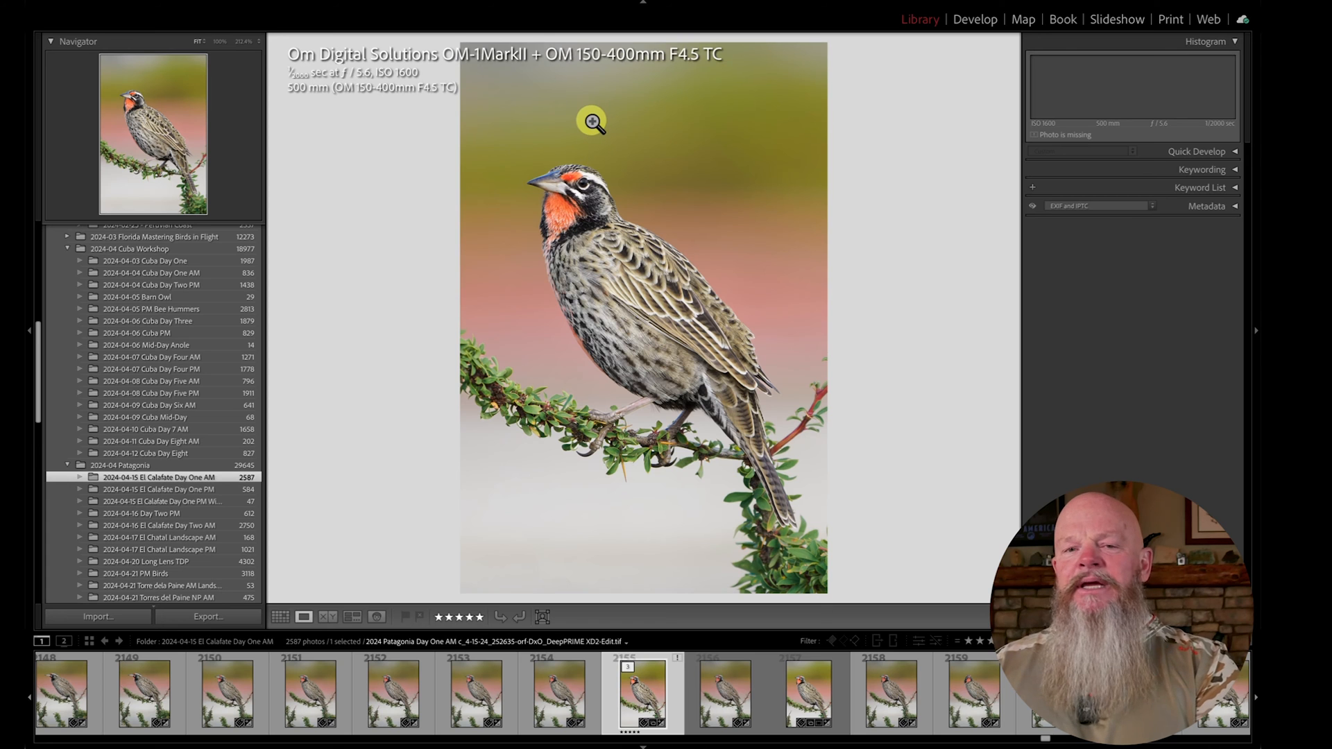
{"action": "key", "text": "i"}
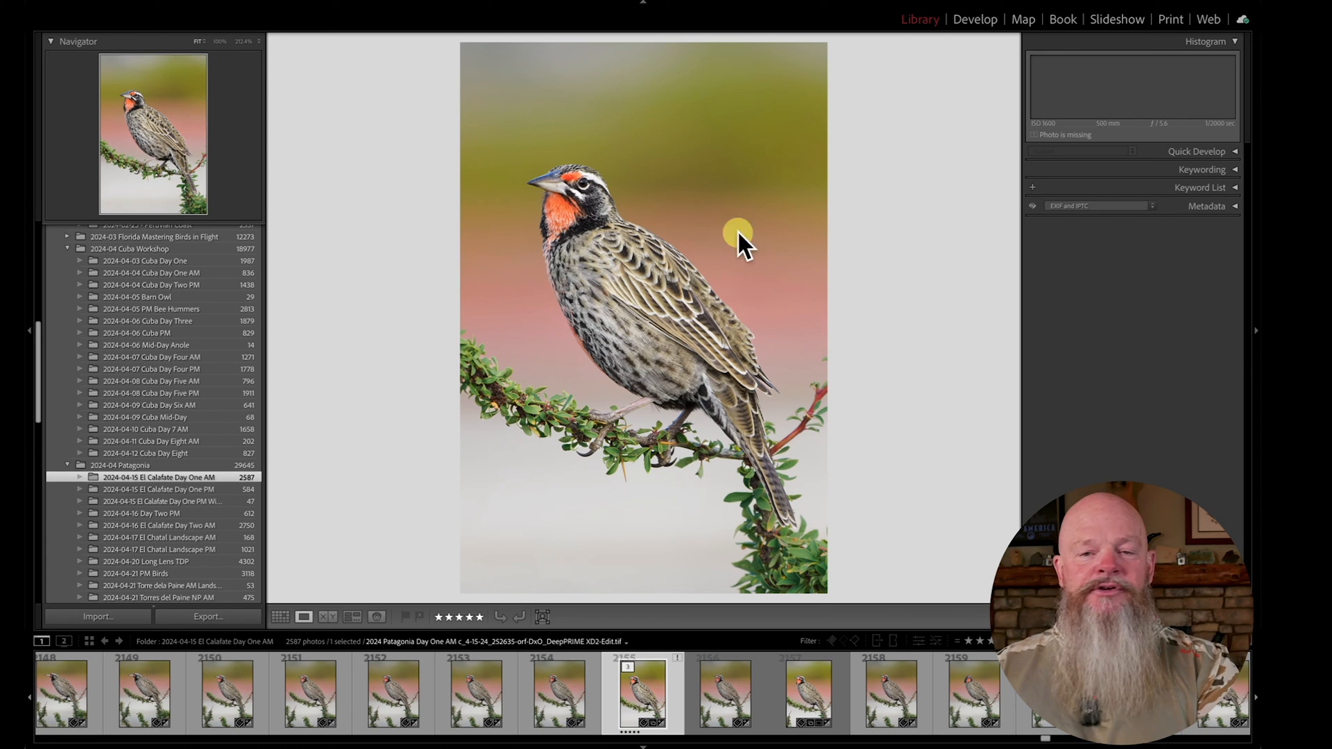
- Relink the missing photo by locating 2024 Patagonia Day One AM c_4-15-24_252635-orf-DxO_DeepPRIME XD2-Edit.tif on the Desktop
{"action": "left_click", "coordinate": [280, 617]}
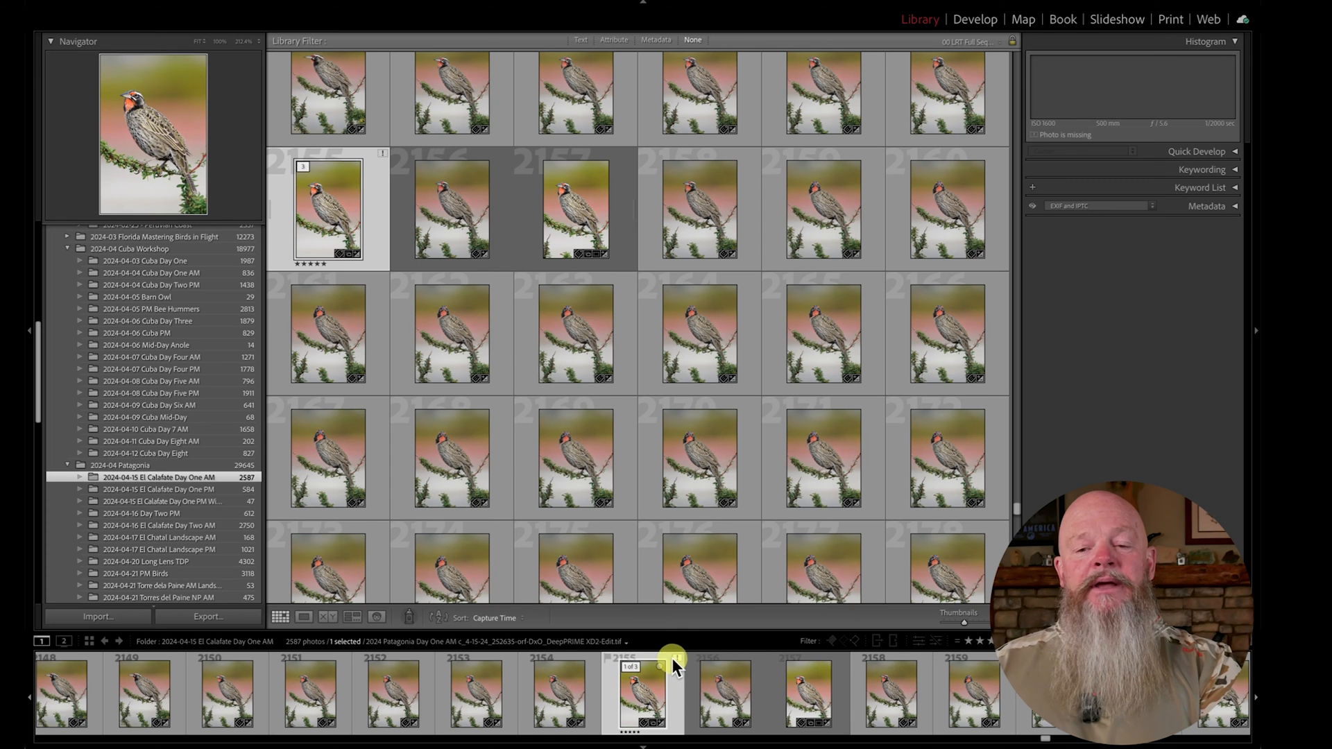
{"action": "left_click", "coordinate": [384, 151]}
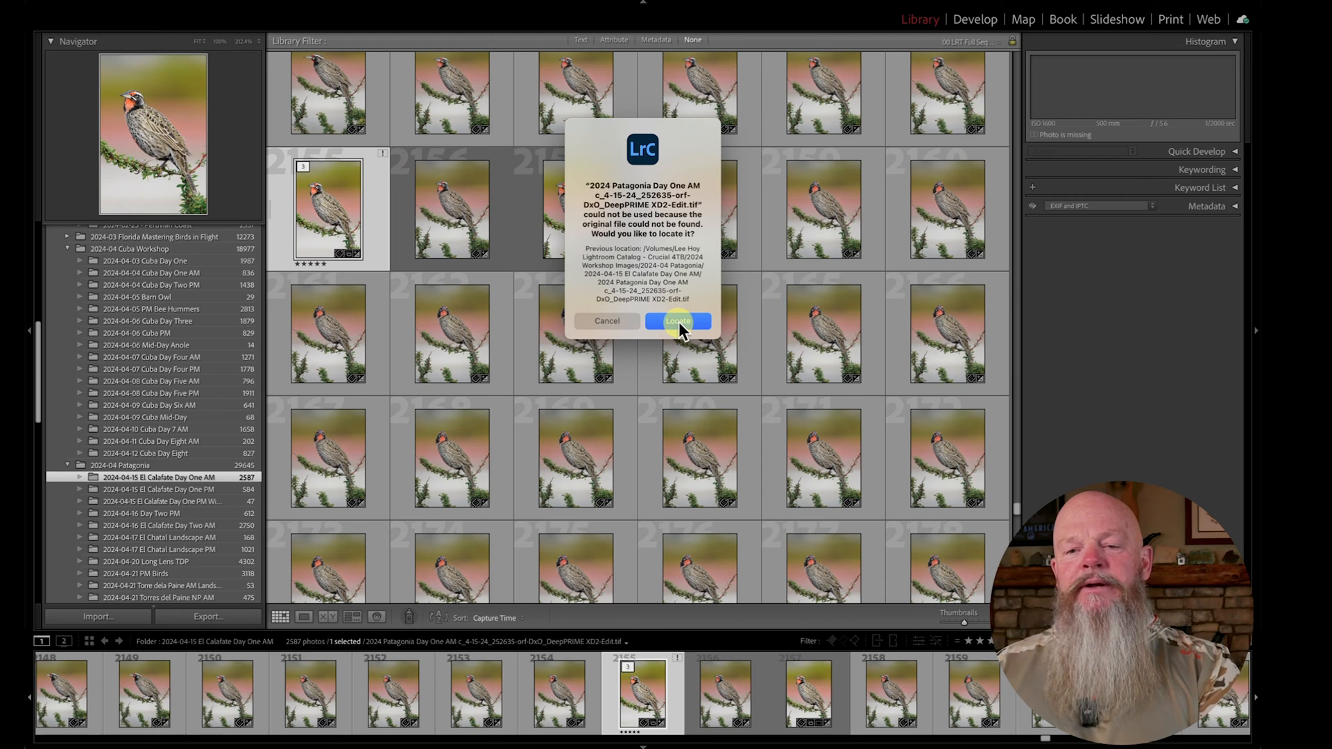
{"action": "left_click", "coordinate": [677, 321]}
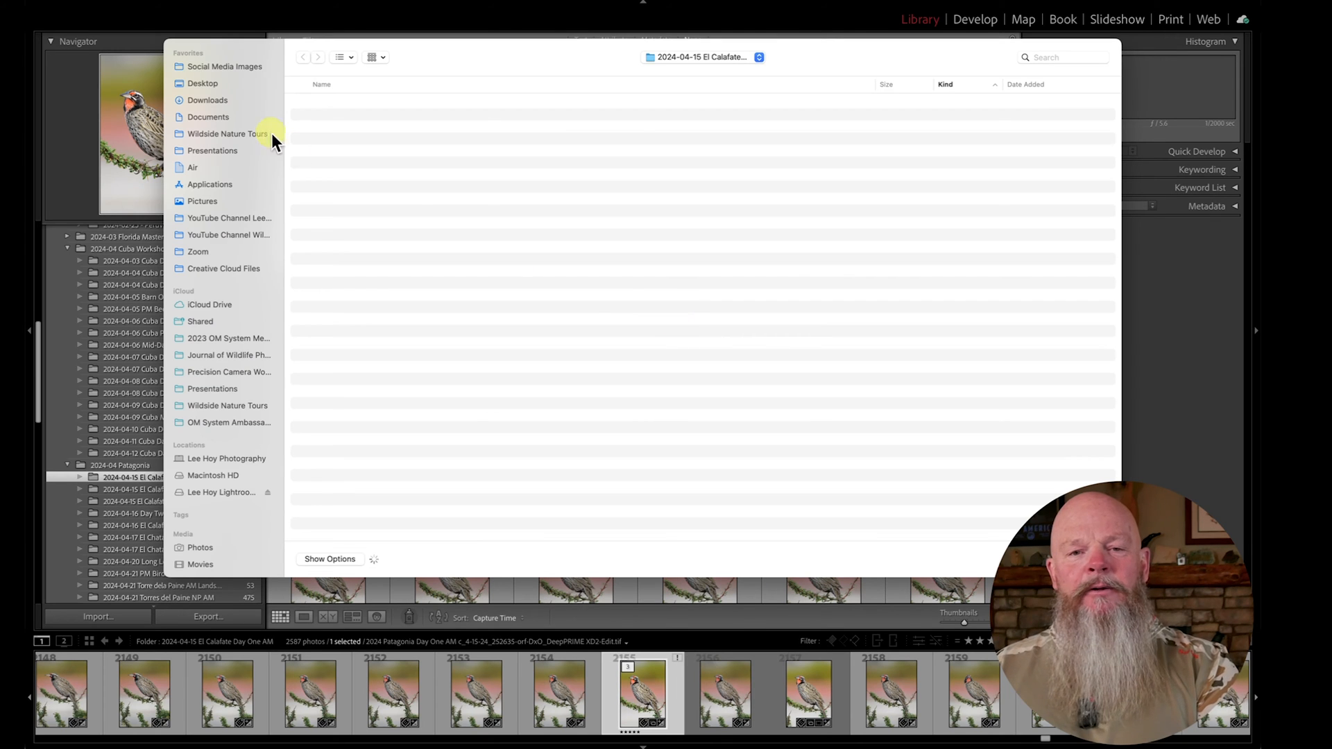
{"action": "left_click", "coordinate": [204, 83]}
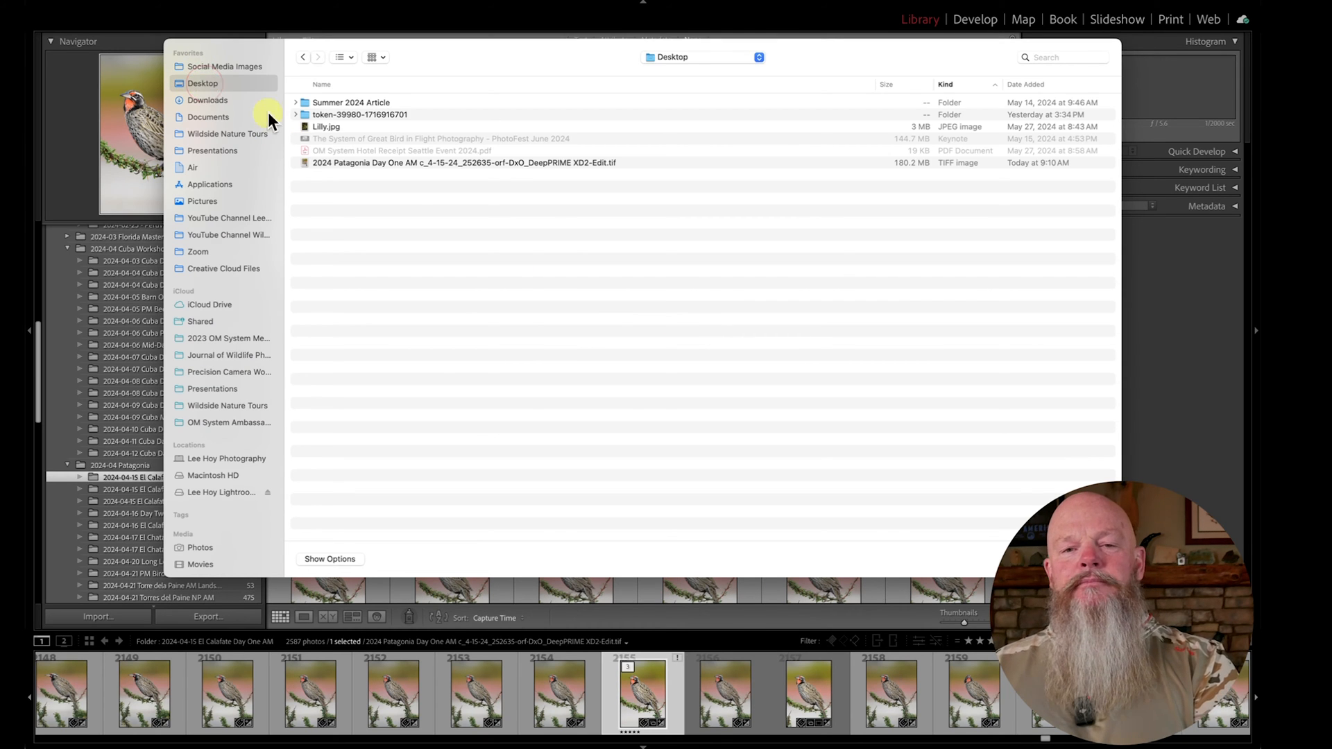
{"action": "left_click", "coordinate": [469, 162]}
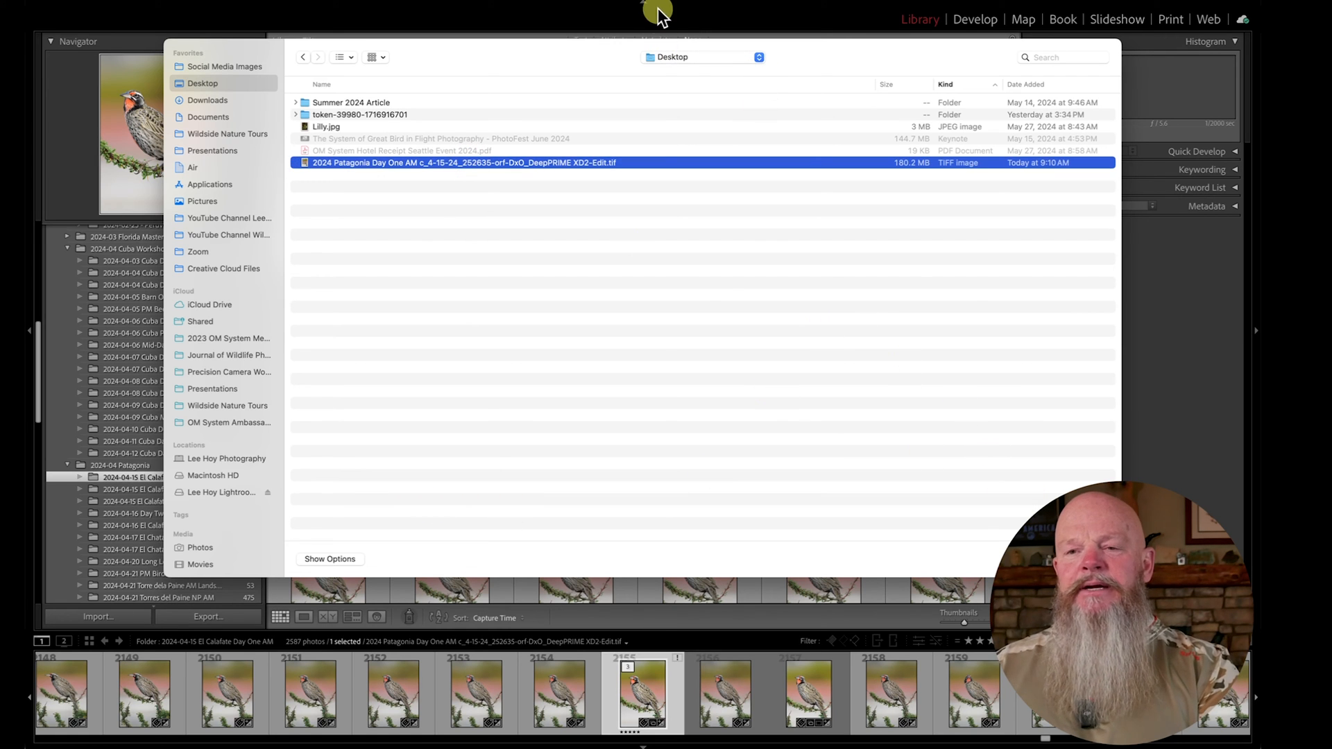
{"action": "left_click_drag", "start_coordinate": [577, 57], "coordinate": [411, 57]}
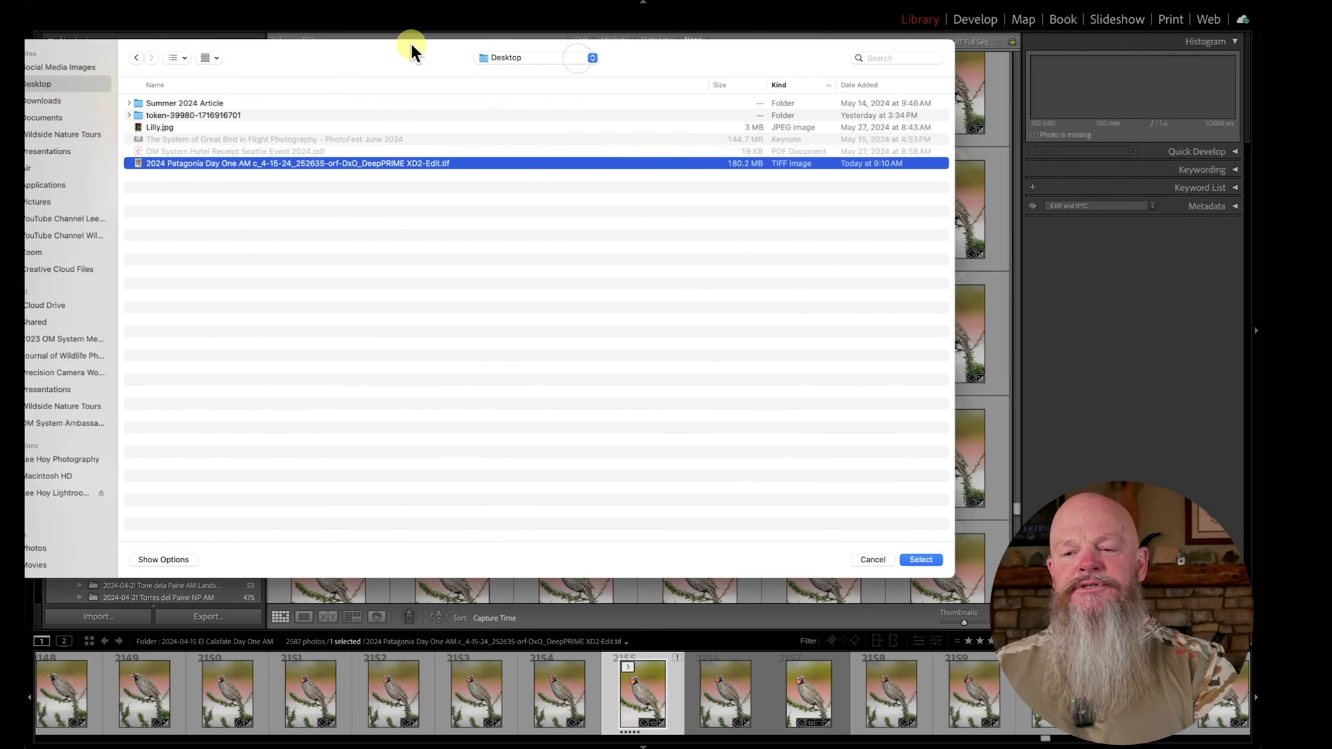
{"action": "left_click", "coordinate": [915, 559]}
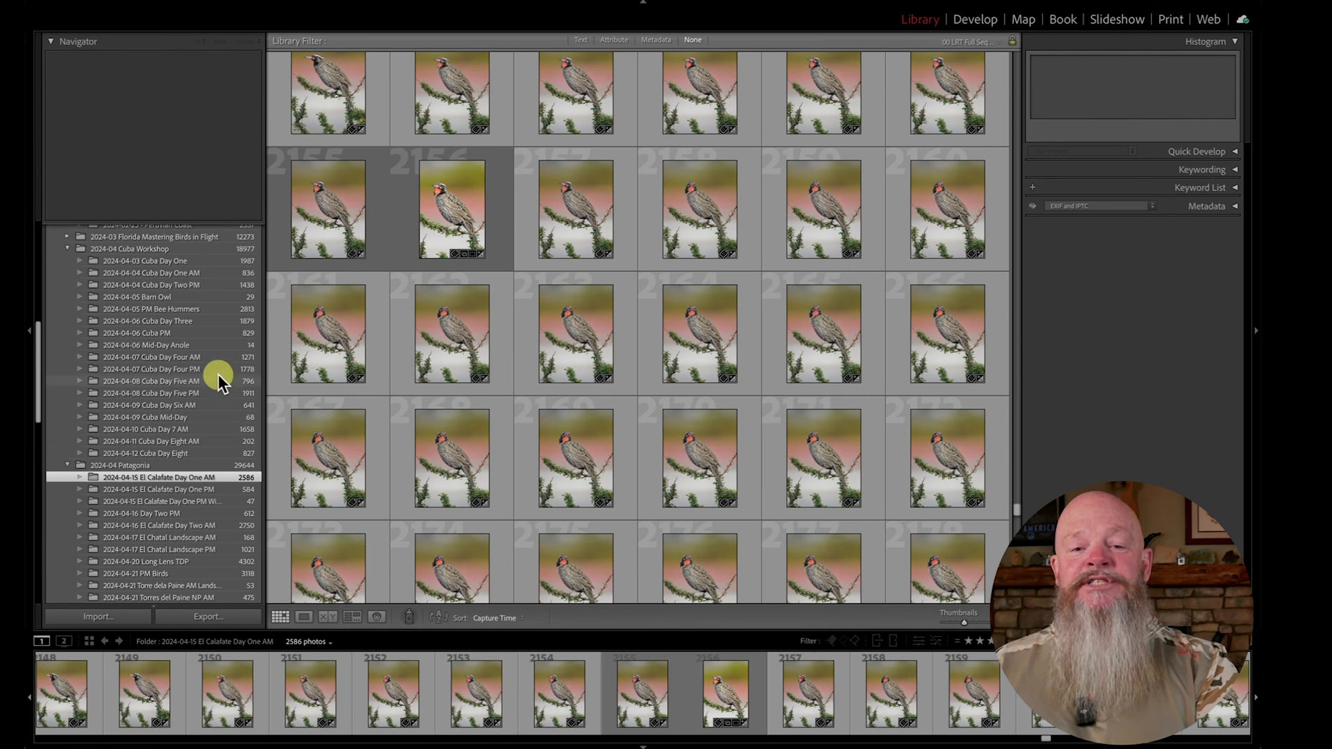
- Open the 252637-orf-DxO_DeepPRIME XD2.dng bird photo in single-photo view and add it to the Quick Collection
{"action": "scroll", "coordinate": [201, 390], "scroll_direction": "up", "scroll_amount": 5}
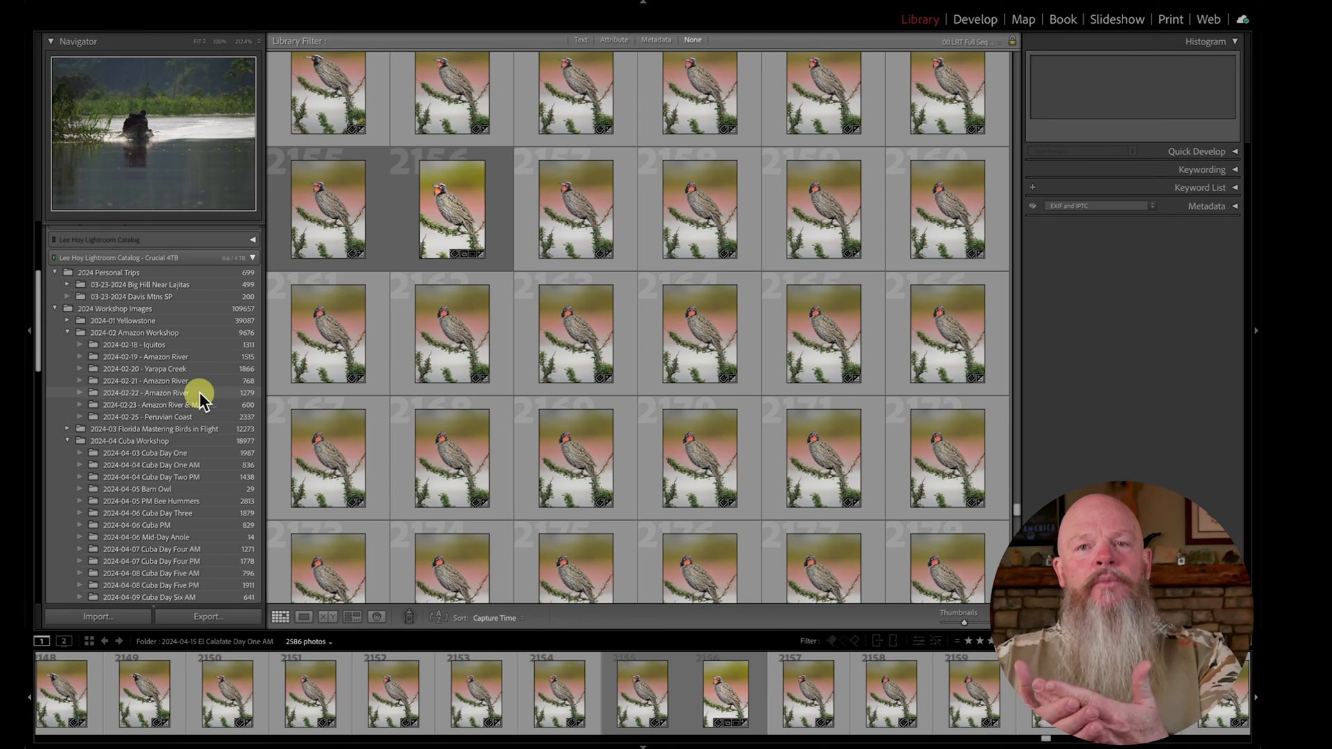
{"action": "double_click", "coordinate": [636, 694]}
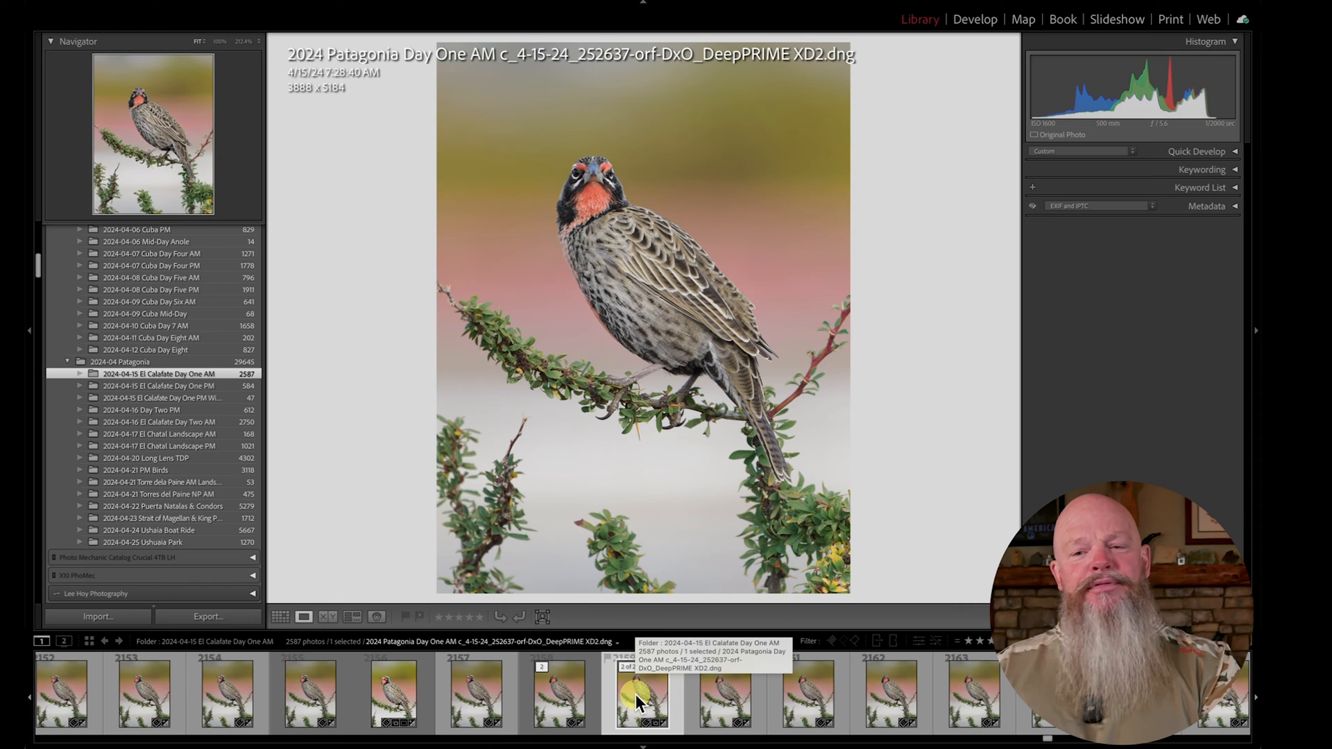
{"action": "right_click", "coordinate": [636, 694]}
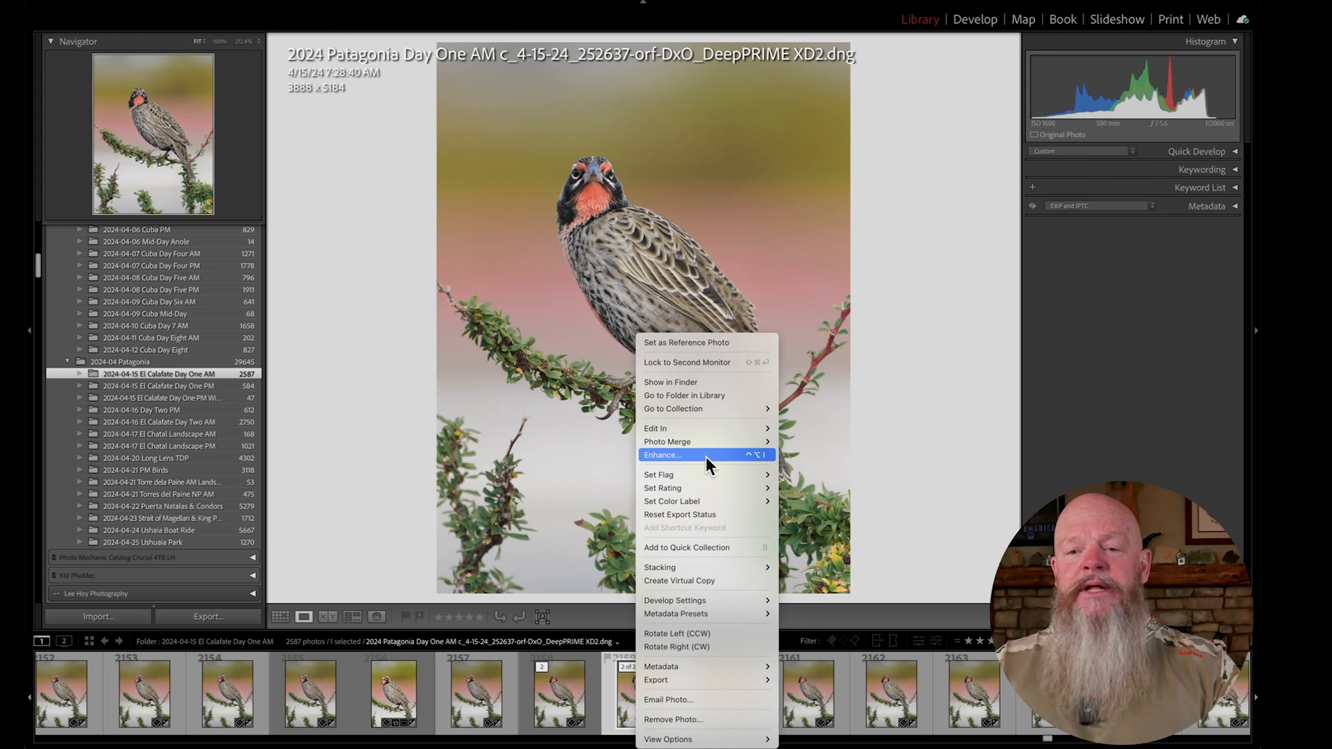
{"action": "mouse_move", "coordinate": [707, 411]}
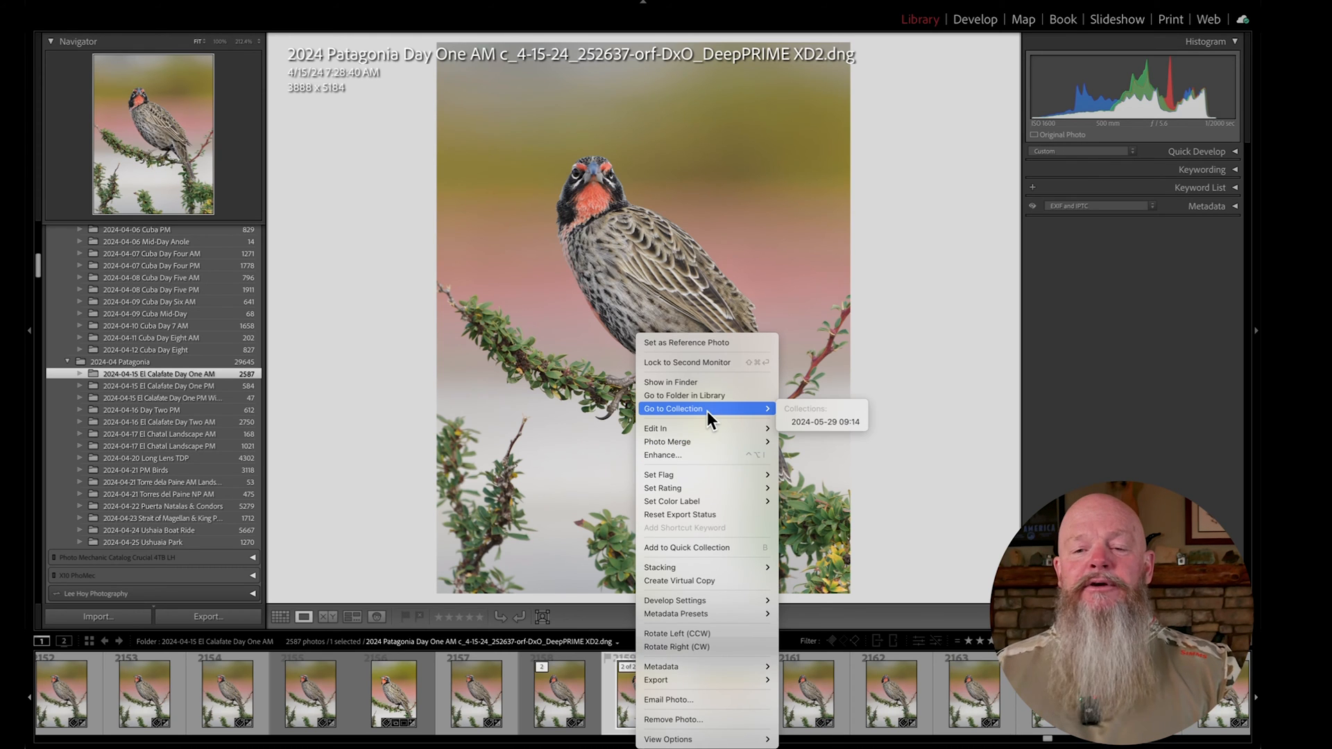
{"action": "left_click", "coordinate": [723, 546]}
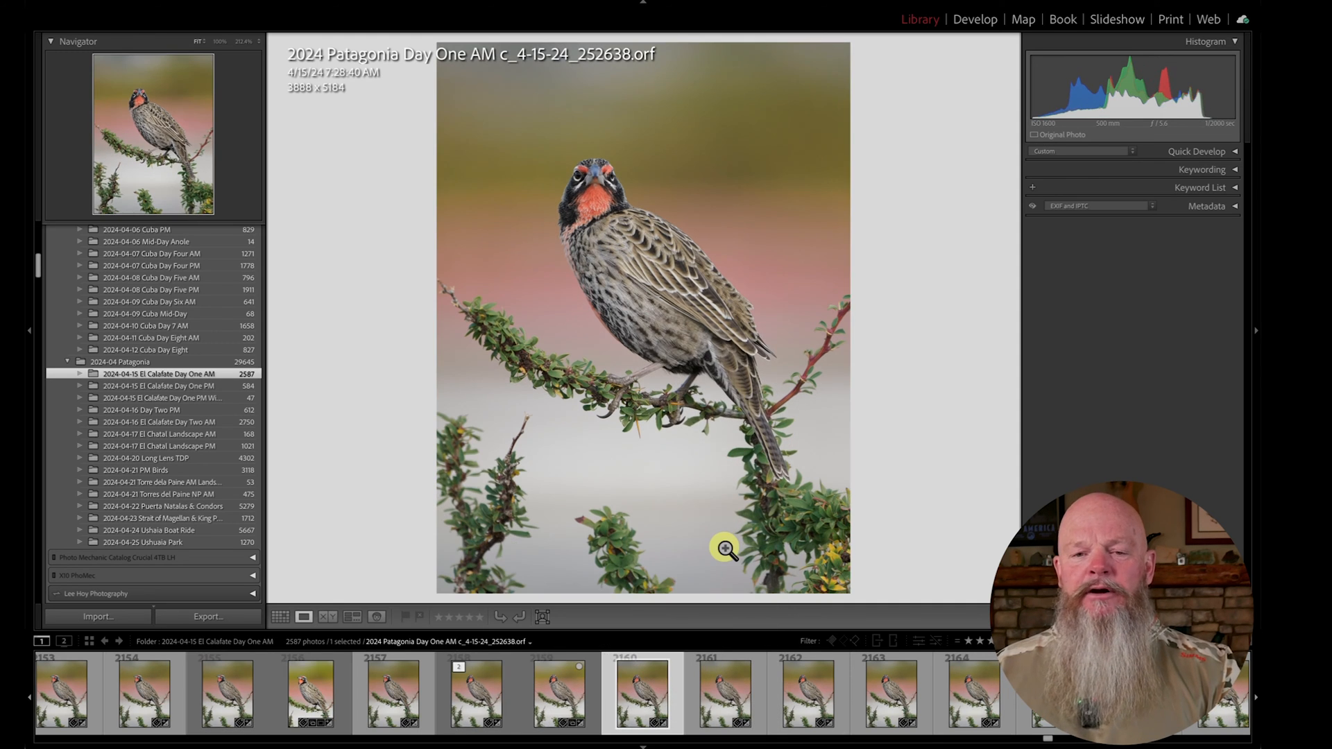
- Reselect the 252637 DNG photo, add it to the Quick Collection again, and open the Quick Collection
{"action": "left_click", "coordinate": [568, 694]}
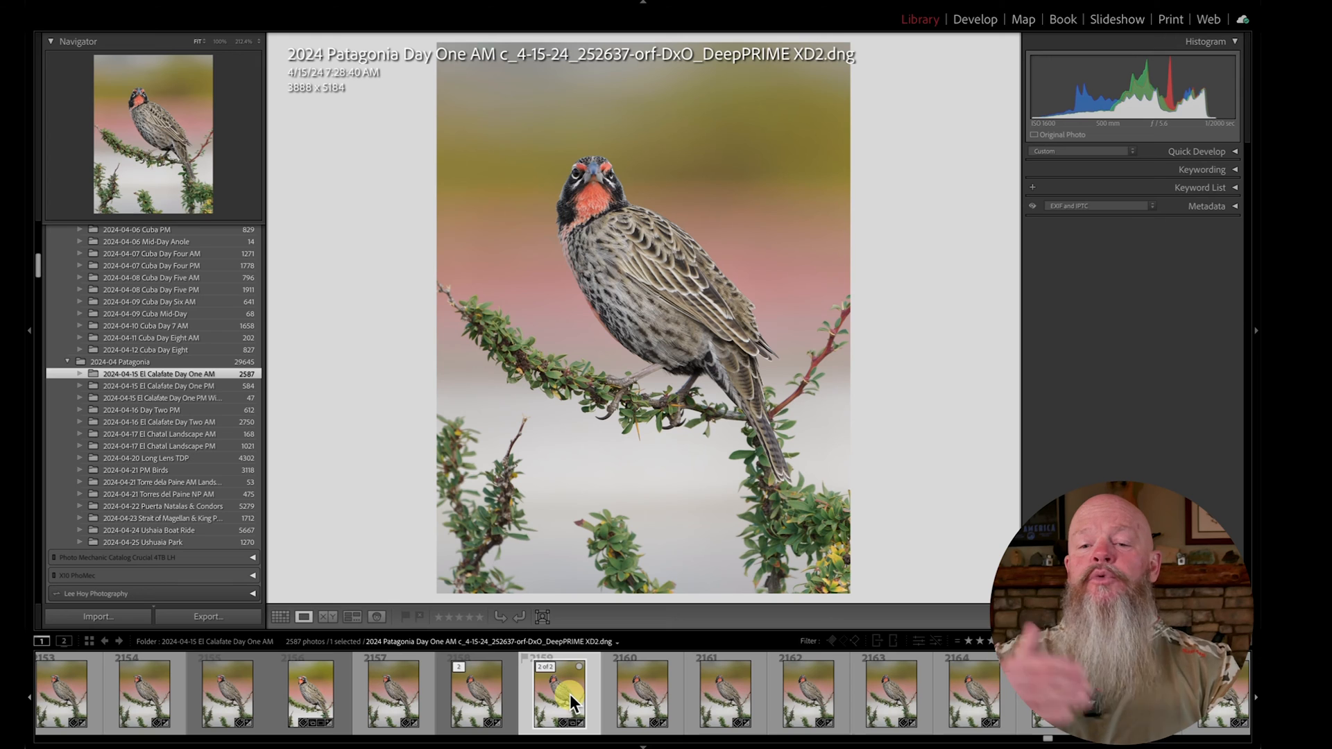
{"action": "key", "text": "Right"}
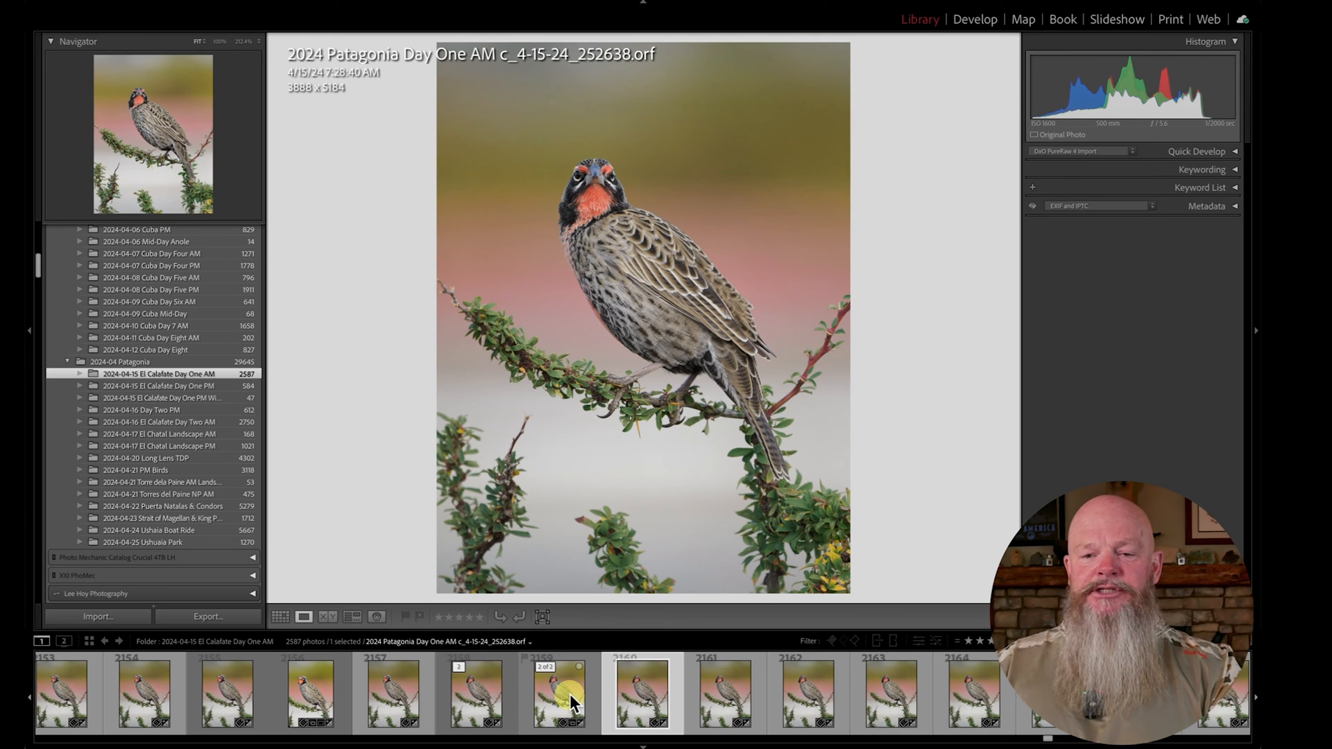
{"action": "left_click", "coordinate": [563, 702]}
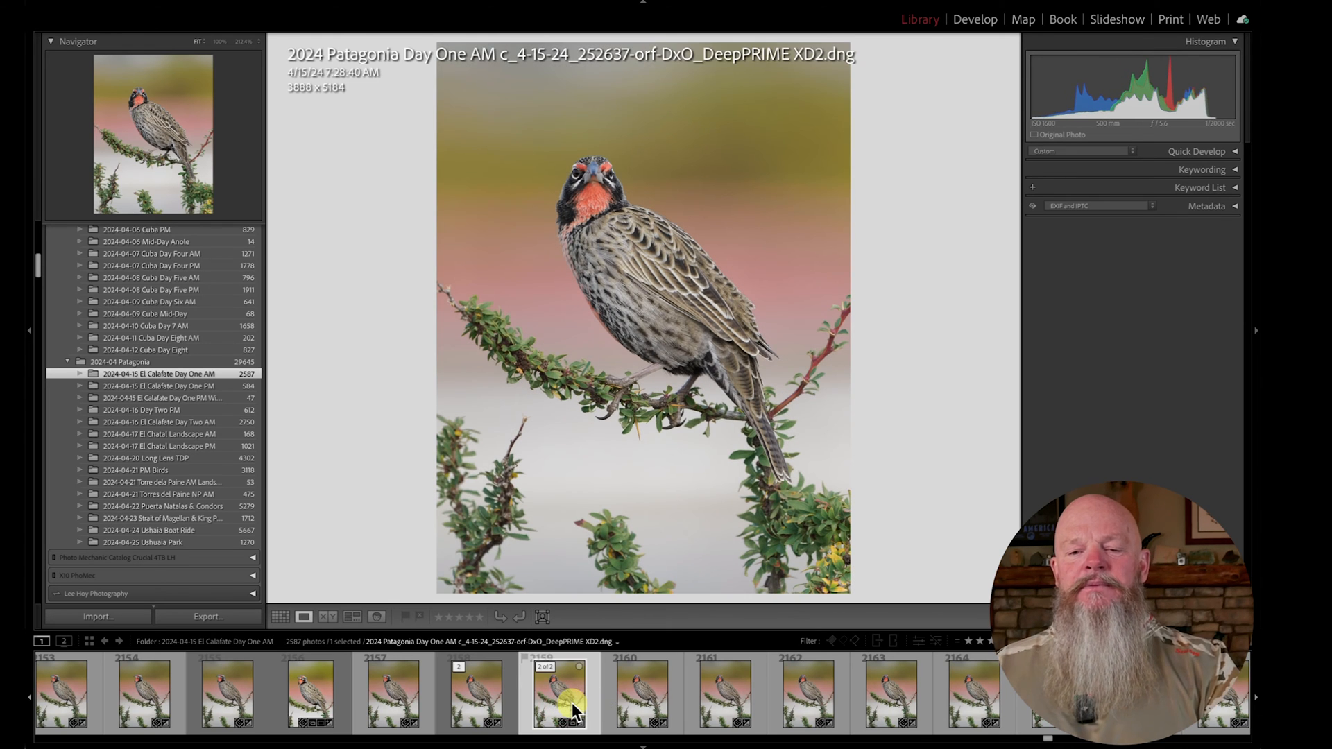
{"action": "key", "text": "shift+b"}
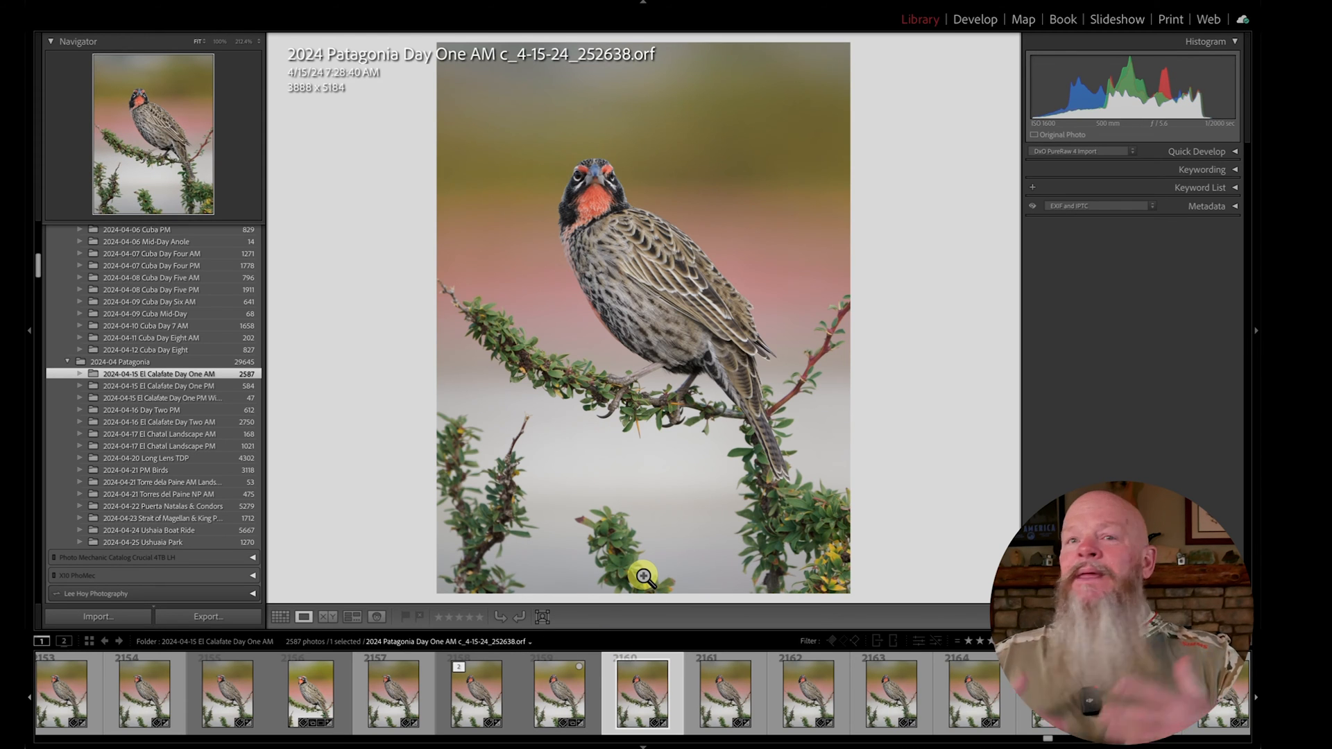
{"action": "scroll", "coordinate": [133, 317], "scroll_direction": "up", "scroll_amount": 10}
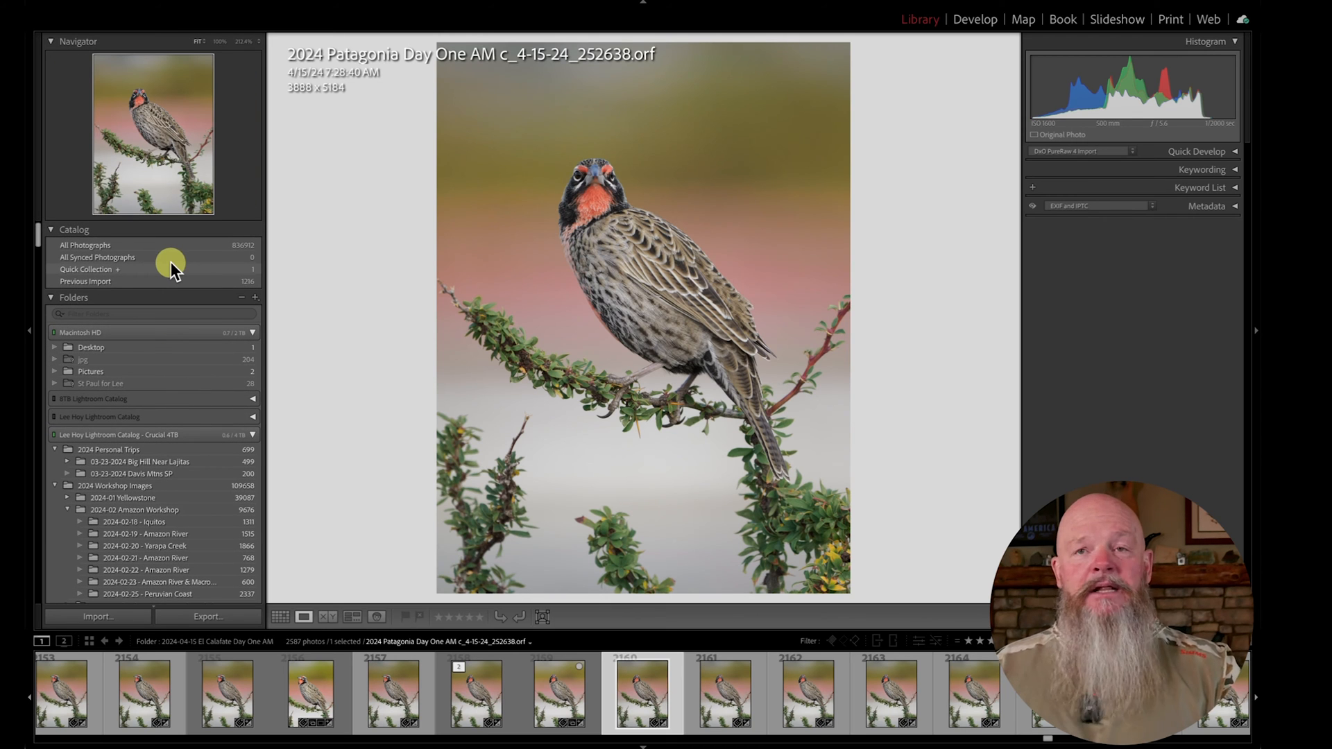
{"action": "left_click", "coordinate": [162, 268]}
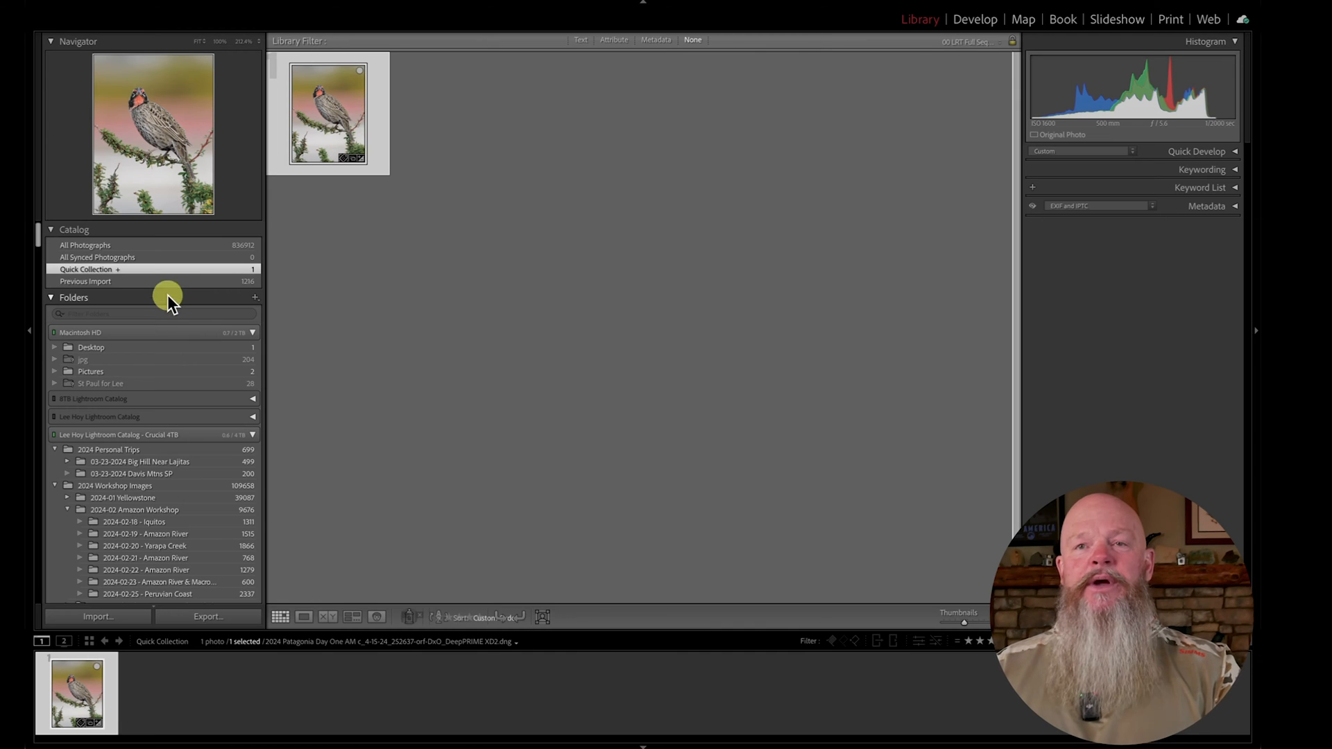
- Open the 2024-04 Patagonia folder and filter its photos by the five-star rating attribute
{"action": "scroll", "coordinate": [166, 531], "scroll_direction": "down", "scroll_amount": 8}
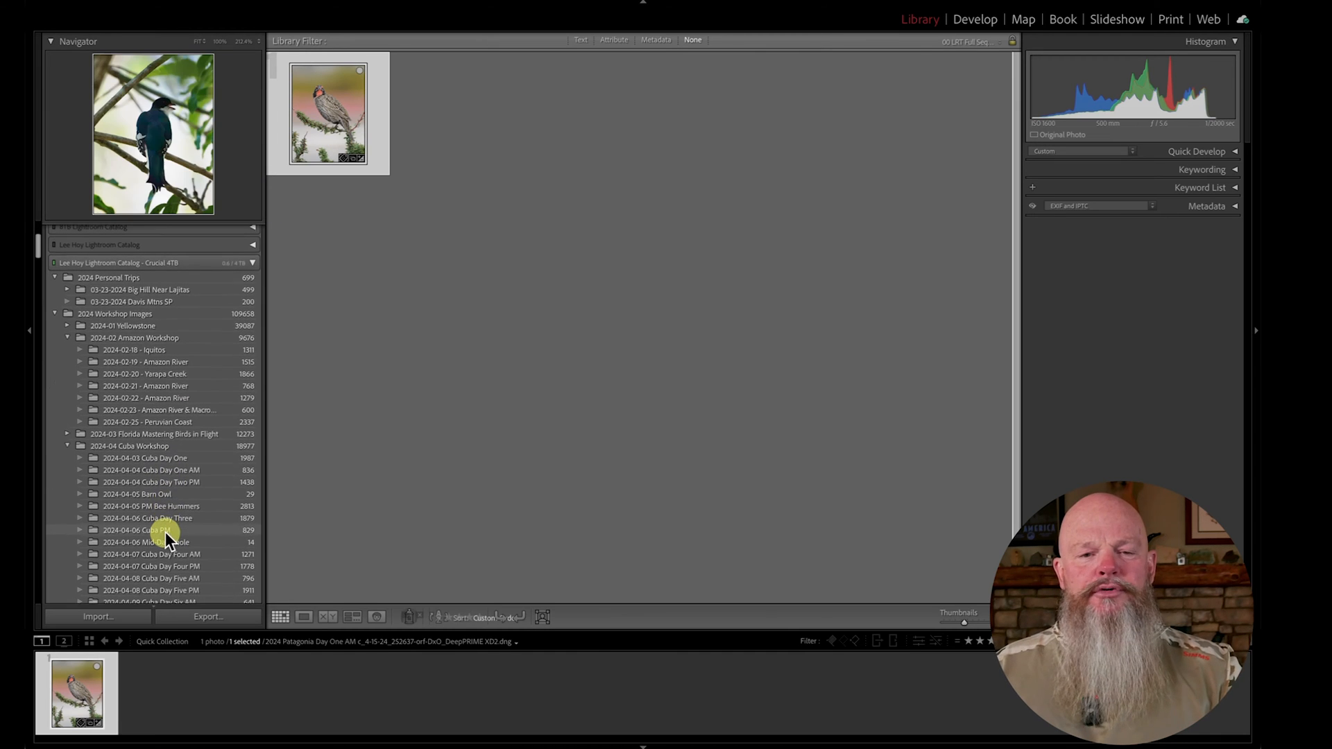
{"action": "left_click", "coordinate": [176, 536]}
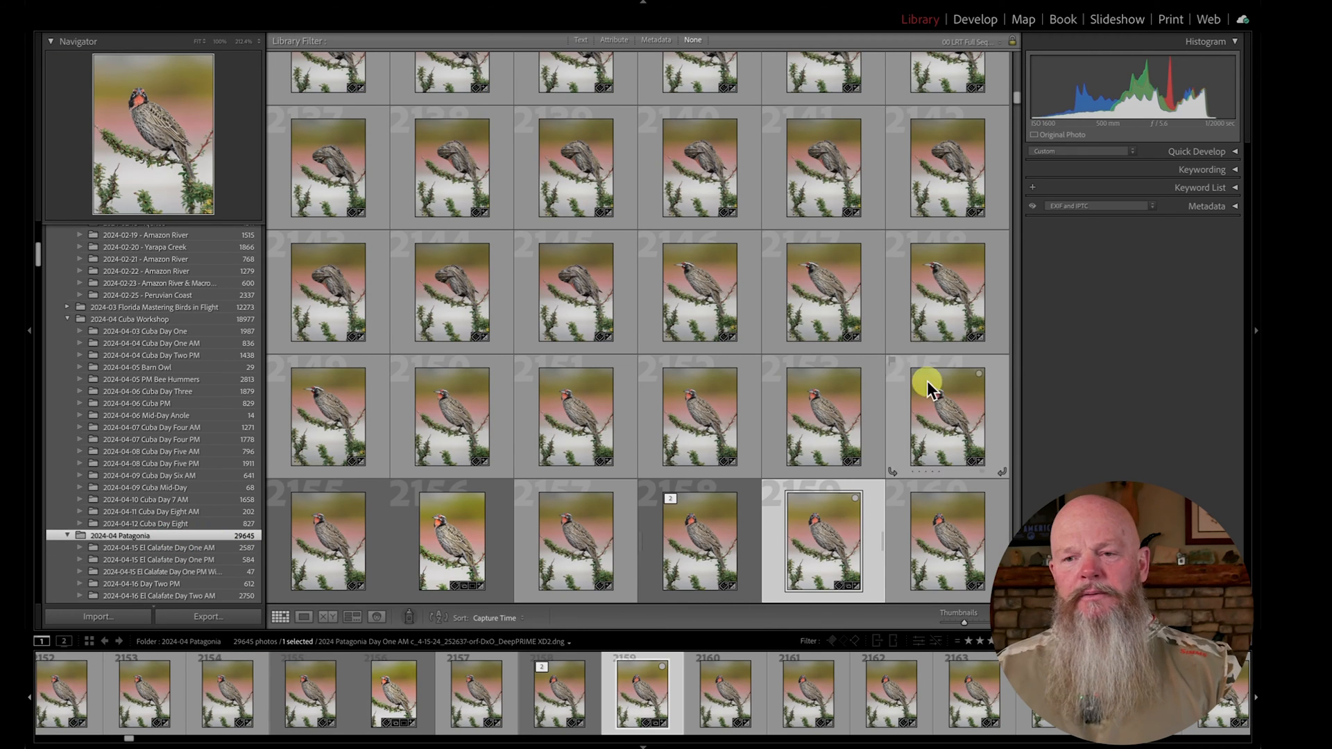
{"action": "left_click", "coordinate": [614, 40]}
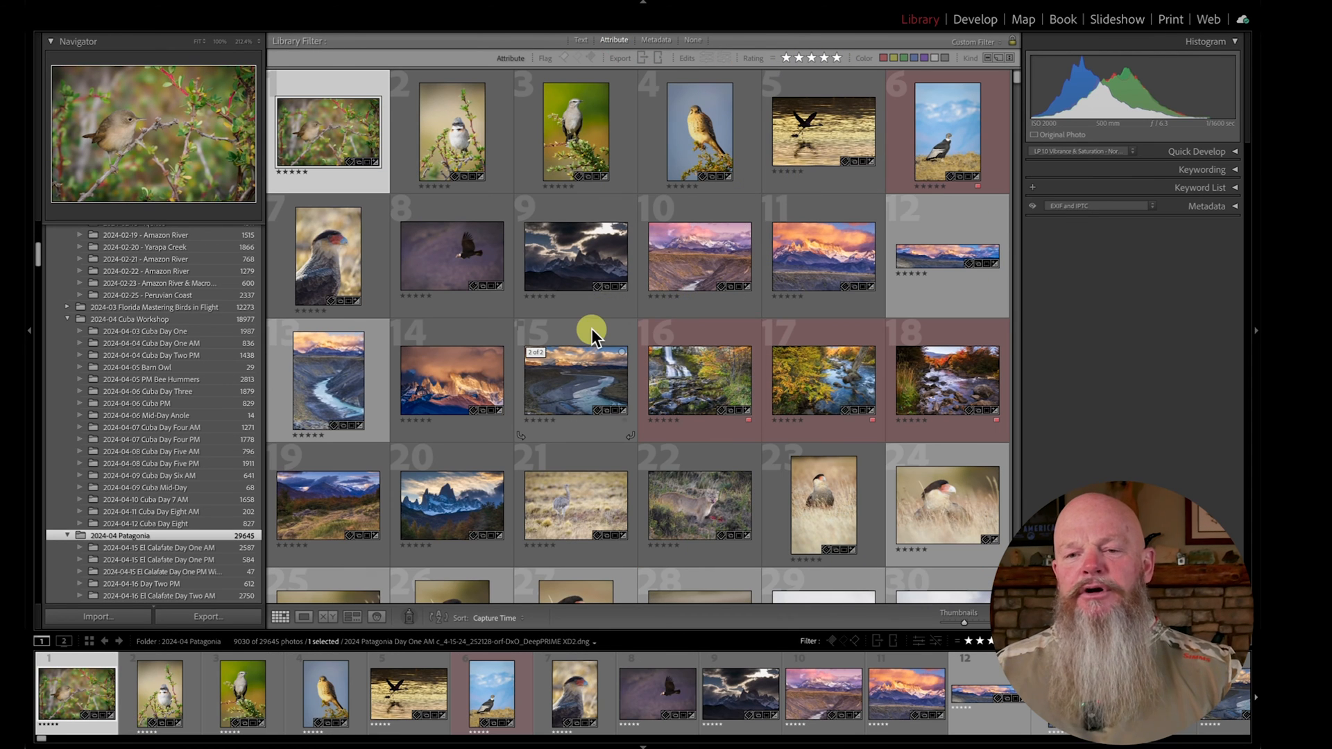
- Add the orange sunset mountain landscape, photo 14 in the grid, to the Quick Collection and advance to the next photo
{"action": "scroll", "coordinate": [591, 328], "scroll_direction": "down", "scroll_amount": 3}
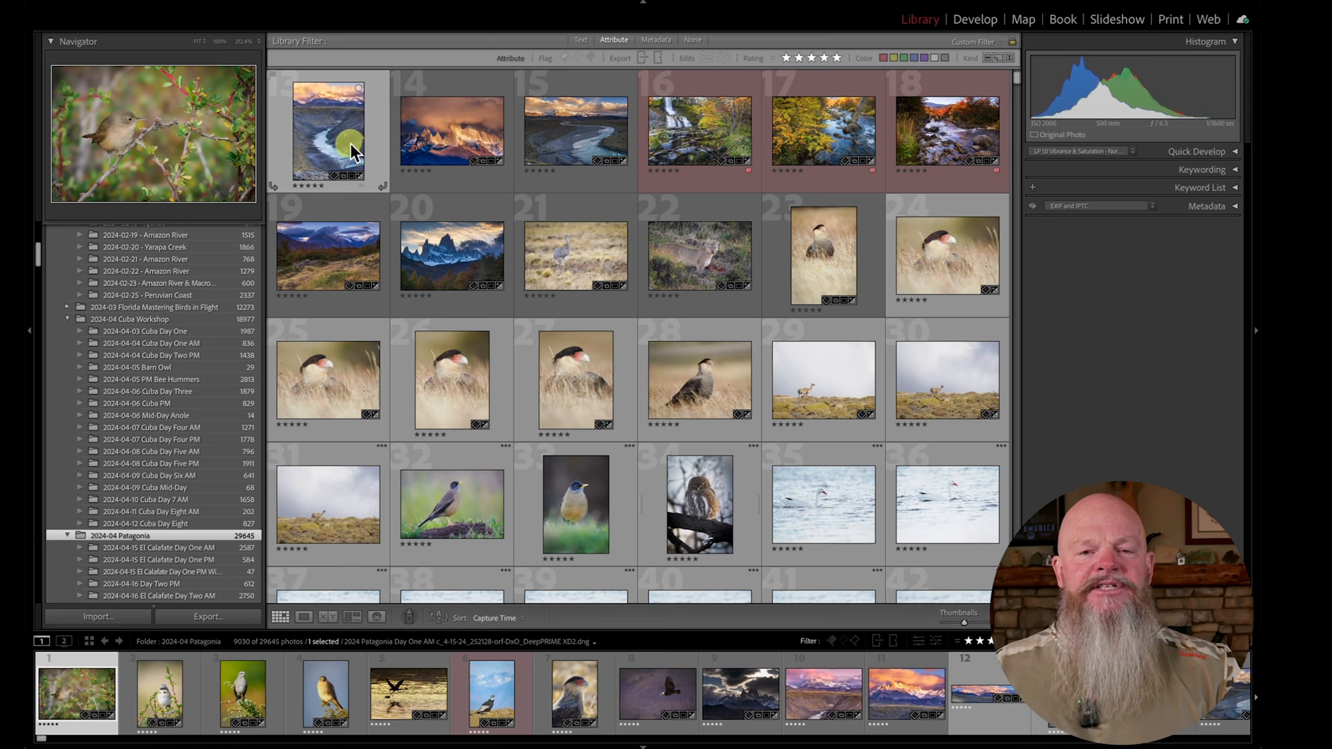
{"action": "left_click", "coordinate": [442, 138]}
{"action": "key", "text": "shift+b"}
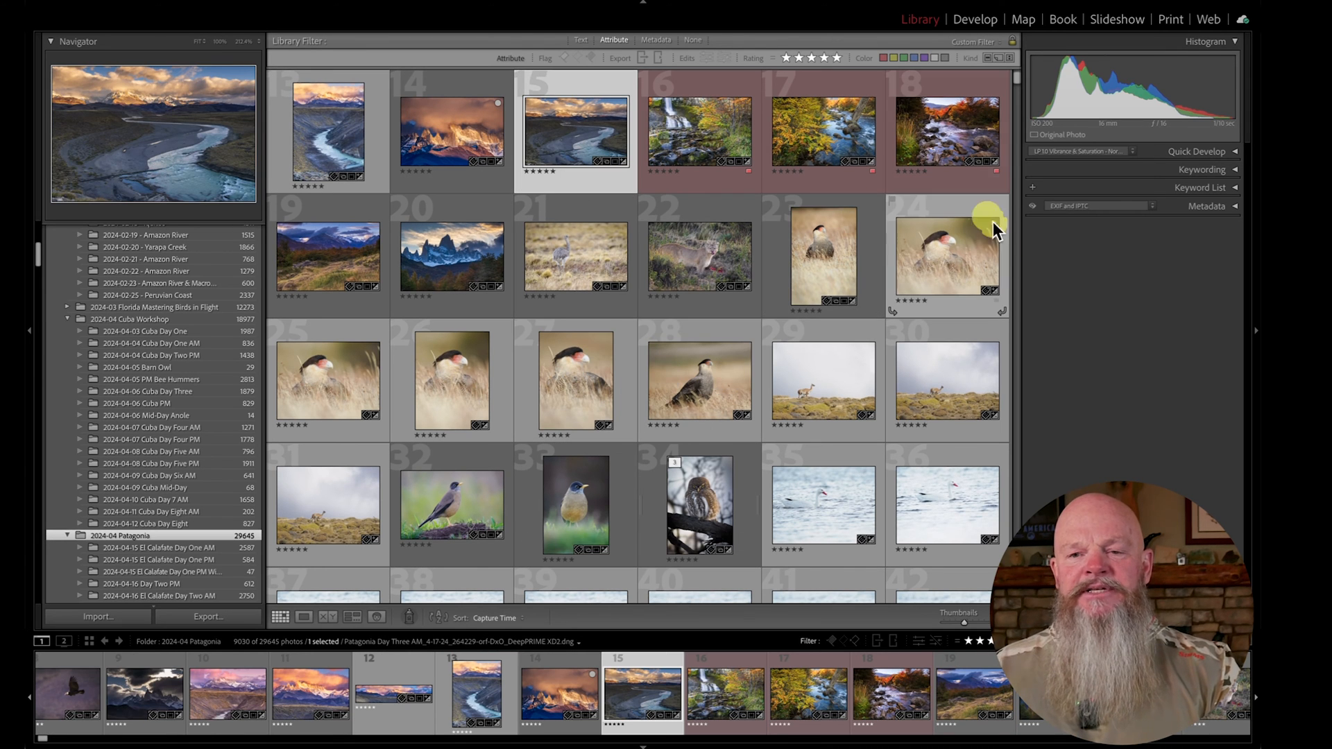
- Add photo 23 of the standing caracara and photo 34 of the perched owl to the Quick Collection, advancing after each
{"action": "left_click", "coordinate": [848, 257]}
{"action": "key", "text": "Right"}
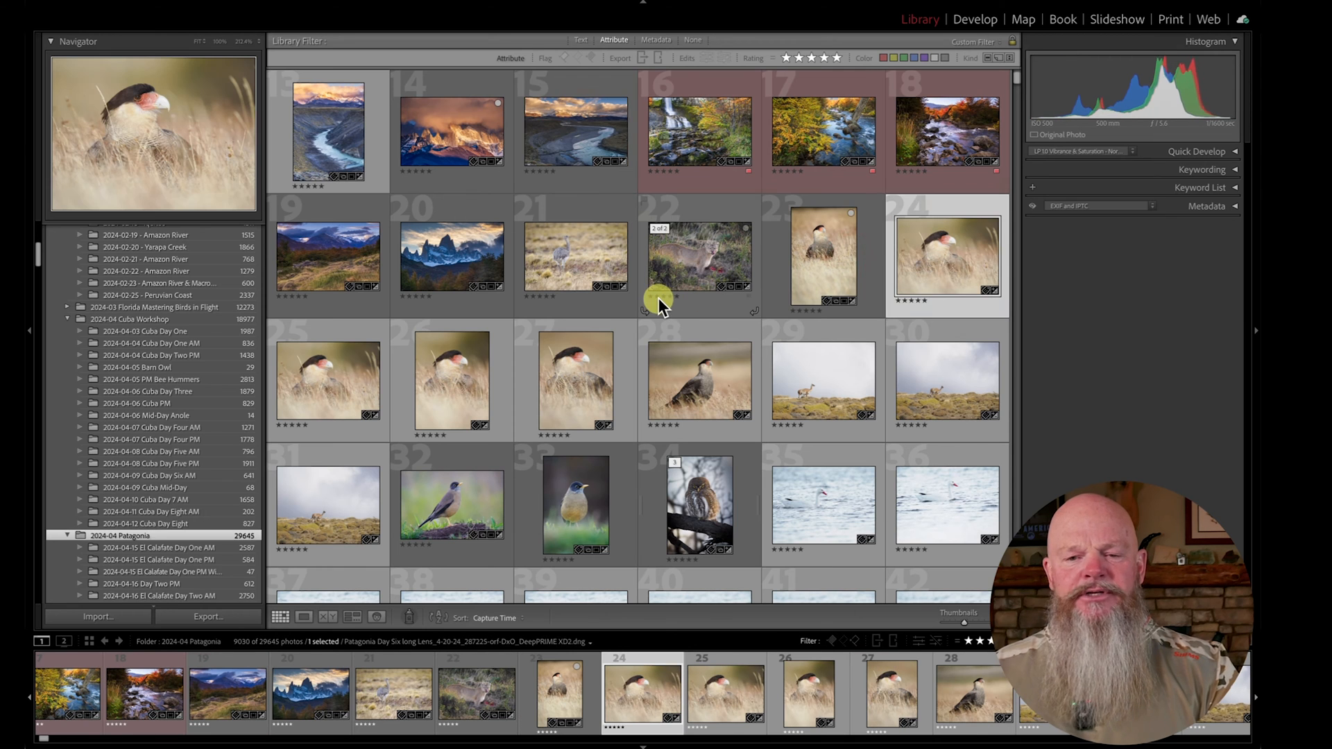
{"action": "scroll", "coordinate": [659, 299], "scroll_direction": "down", "scroll_amount": 3}
{"action": "scroll", "coordinate": [670, 325], "scroll_direction": "down", "scroll_amount": 1}
{"action": "left_click", "coordinate": [698, 274]}
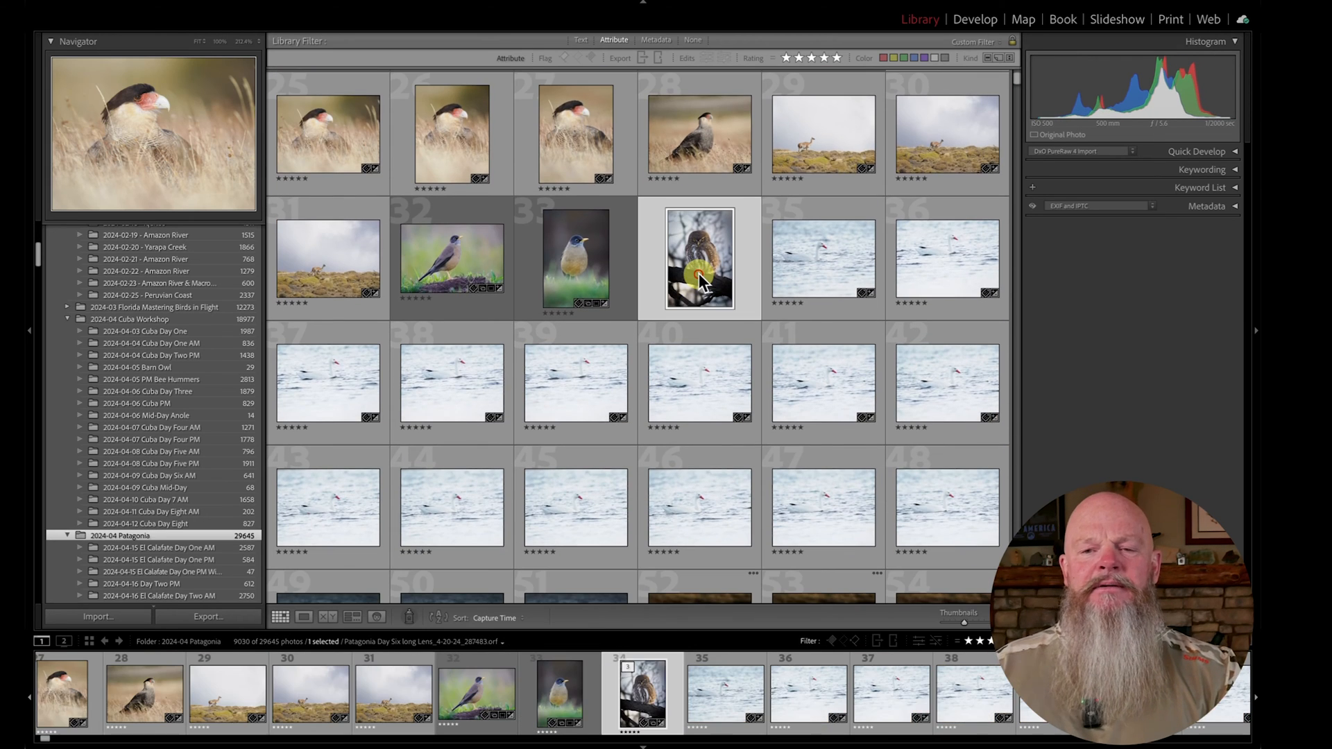
{"action": "key", "text": "Right"}
- Add photo 585 of the three ducks by the rock to the Quick Collection and advance to the next photo
{"action": "scroll", "coordinate": [657, 274], "scroll_direction": "down", "scroll_amount": 15}
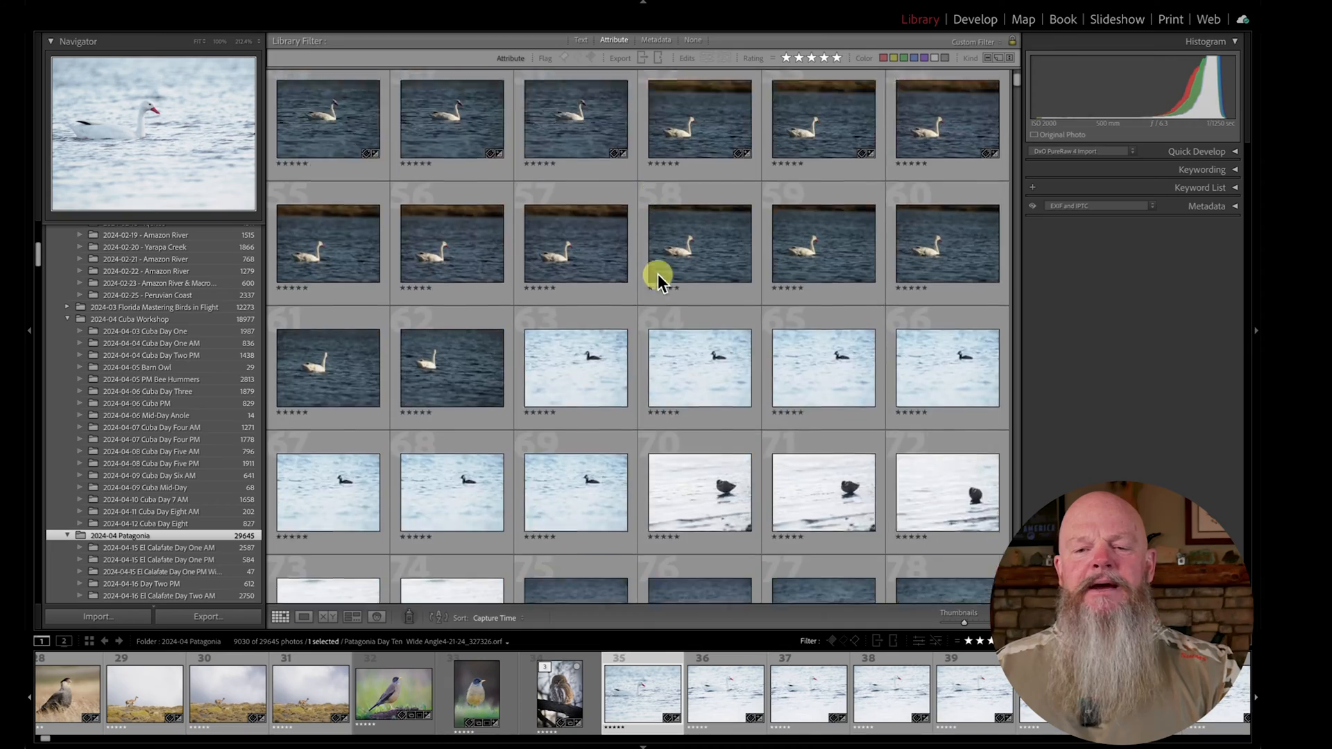
{"action": "scroll", "coordinate": [643, 278], "scroll_direction": "down", "scroll_amount": 20}
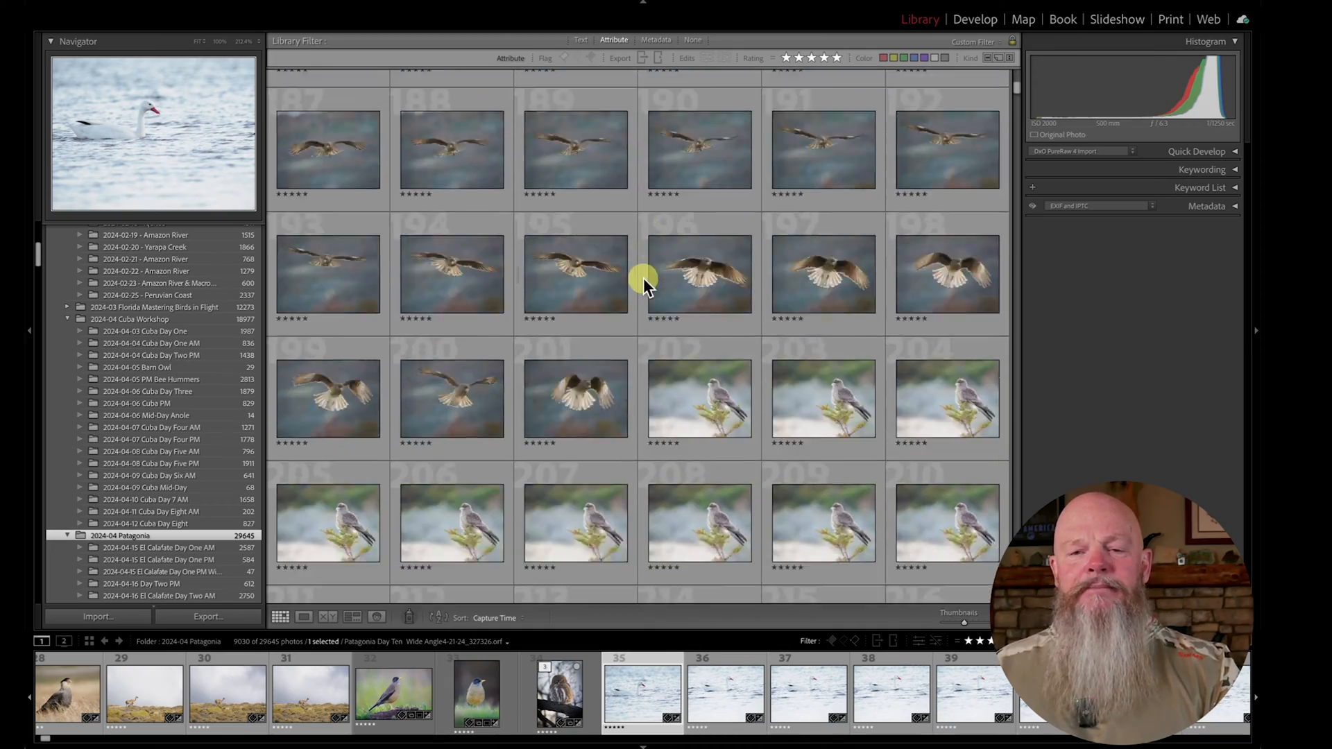
{"action": "scroll", "coordinate": [643, 277], "scroll_direction": "down", "scroll_amount": 20}
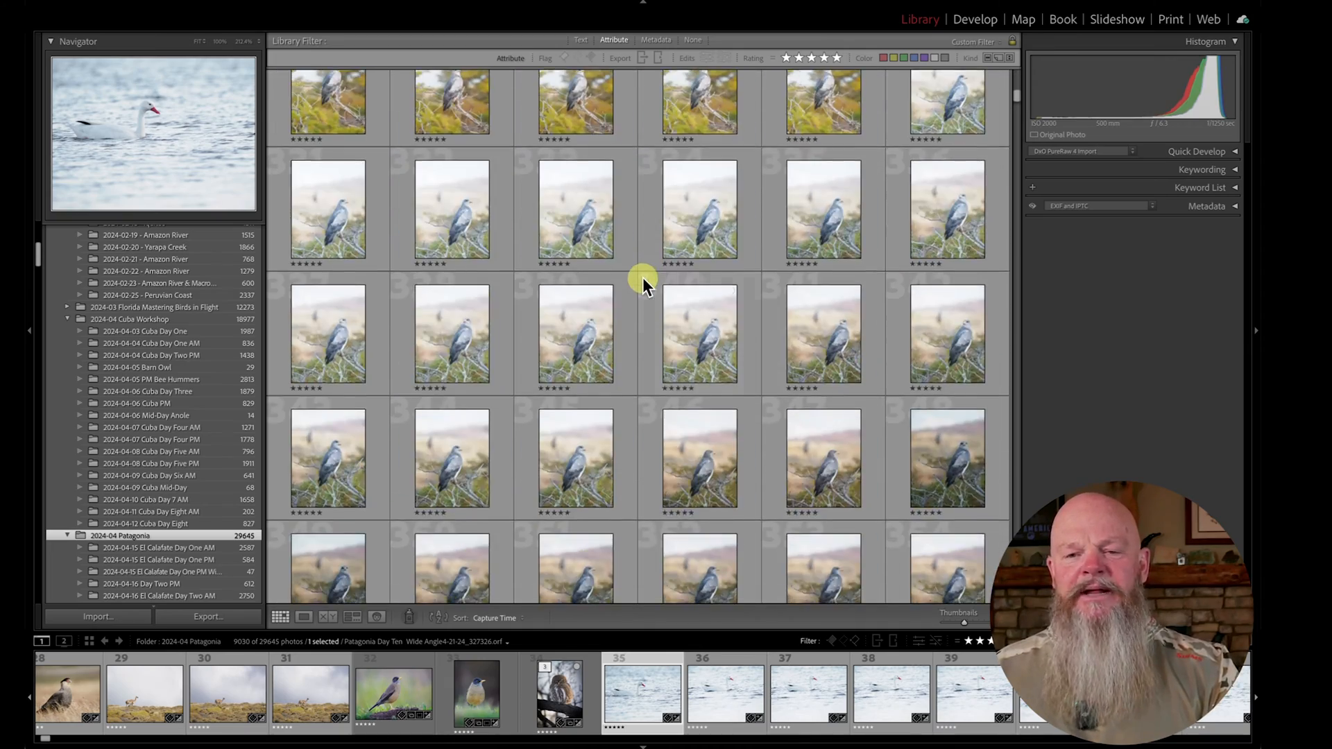
{"action": "scroll", "coordinate": [641, 278], "scroll_direction": "down", "scroll_amount": 8}
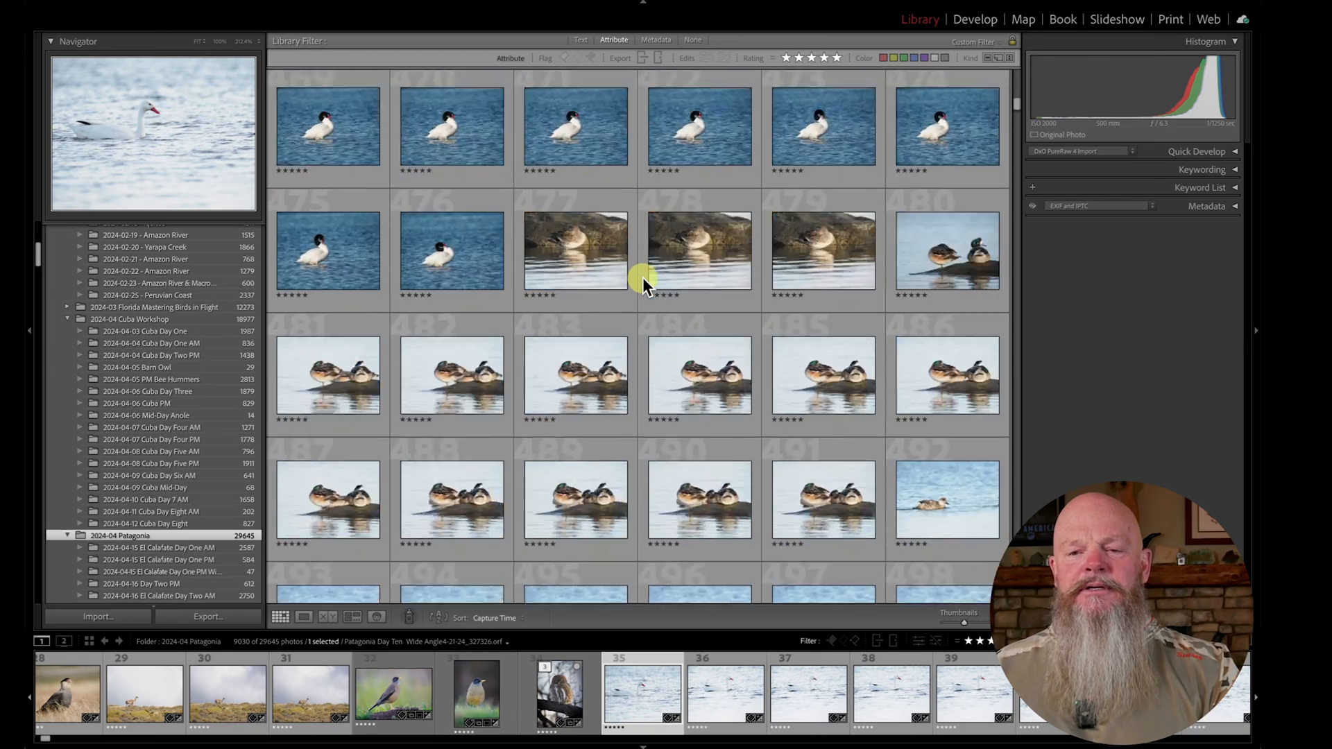
{"action": "scroll", "coordinate": [642, 278], "scroll_direction": "down", "scroll_amount": 14}
{"action": "left_click", "coordinate": [644, 275]}
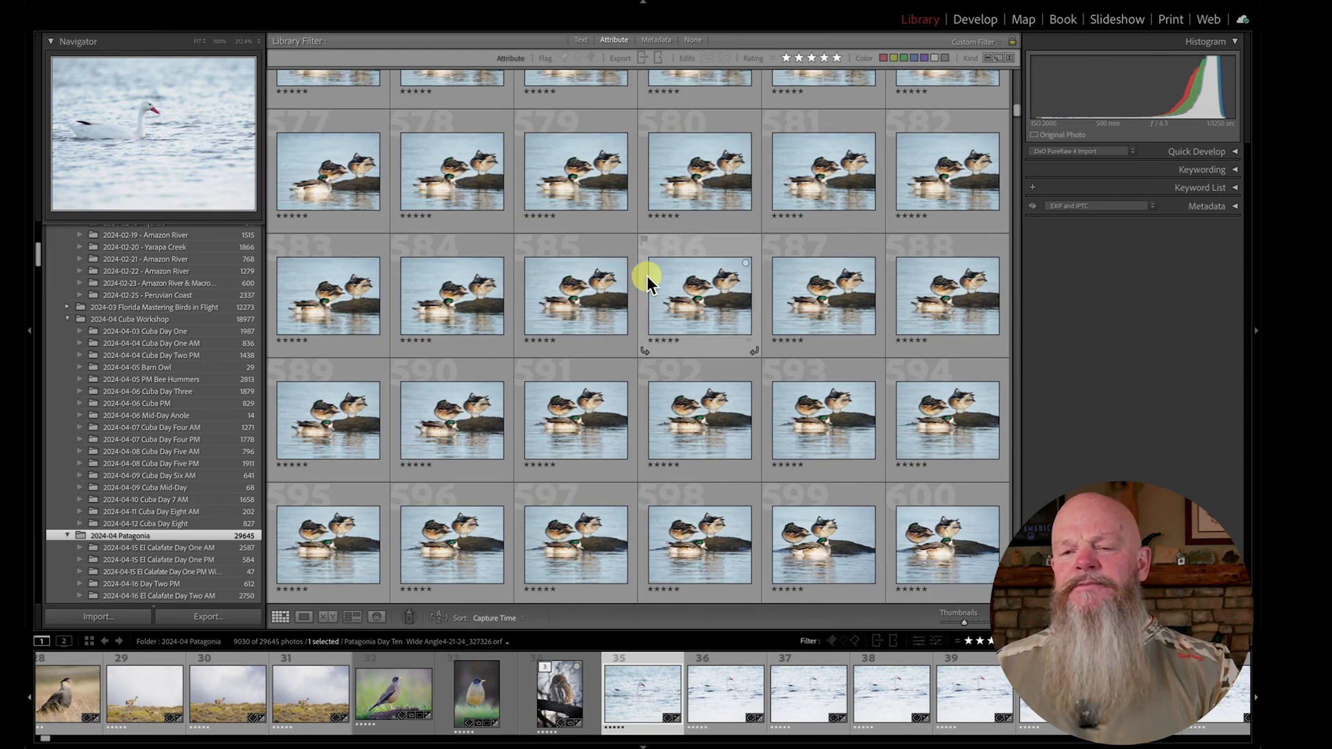
- Filter the five-star photos by metadata to the Digital Negative / Lossless, Digital Negative / Lossy Compressed and TIFF file types
{"action": "scroll", "coordinate": [592, 298], "scroll_direction": "down", "scroll_amount": 11}
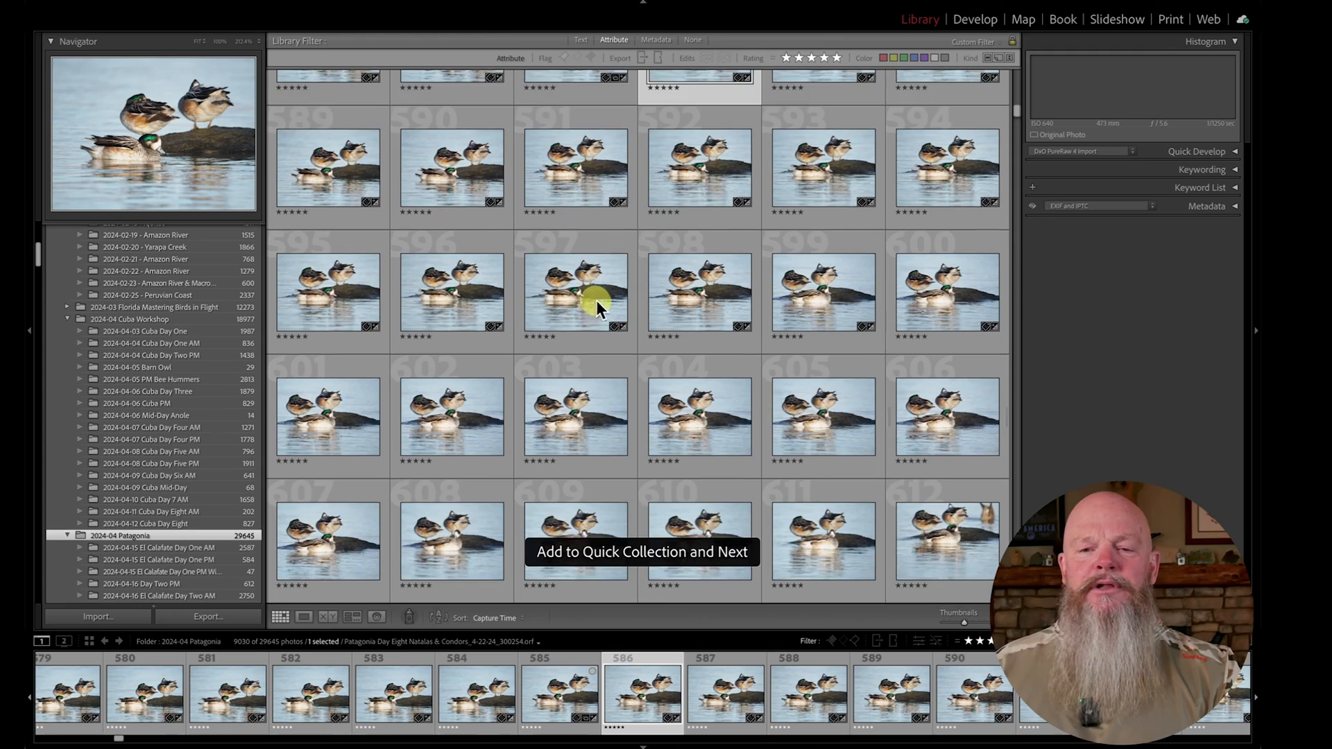
{"action": "scroll", "coordinate": [613, 338], "scroll_direction": "down", "scroll_amount": 13}
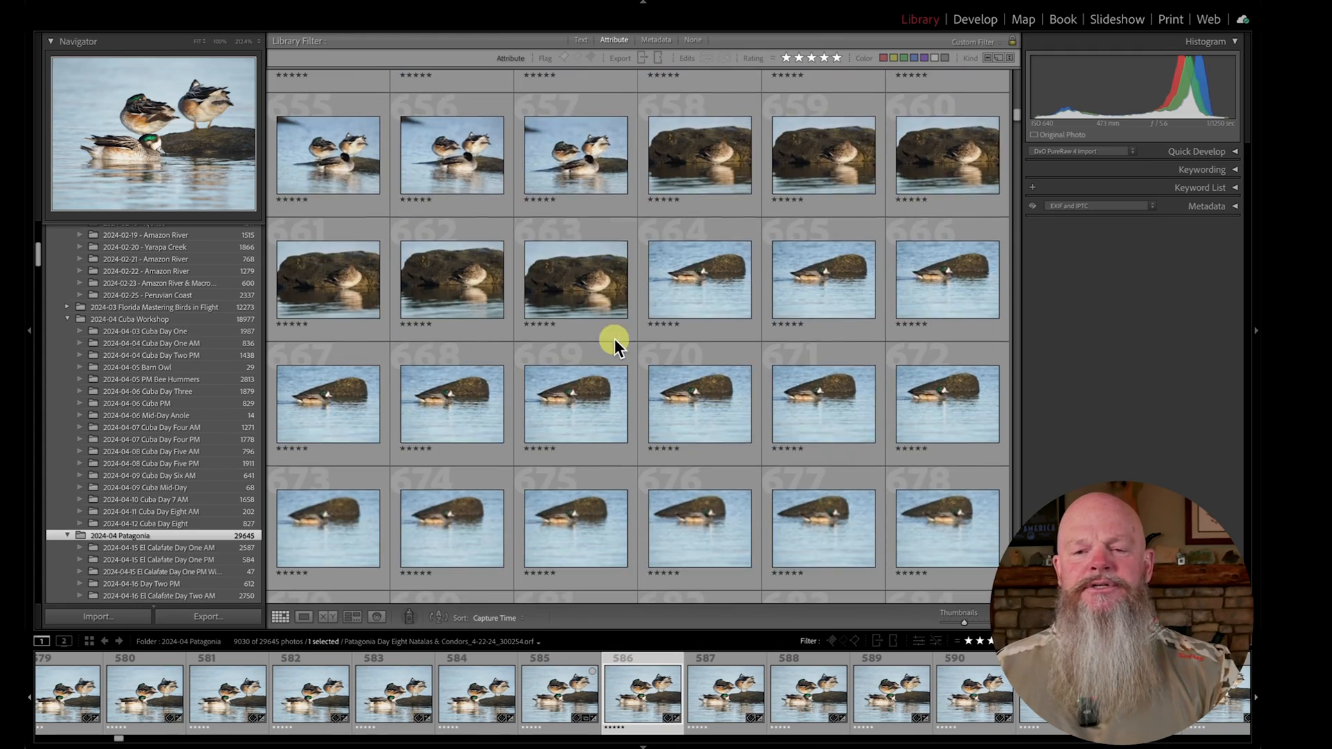
{"action": "scroll", "coordinate": [611, 339], "scroll_direction": "down", "scroll_amount": 20}
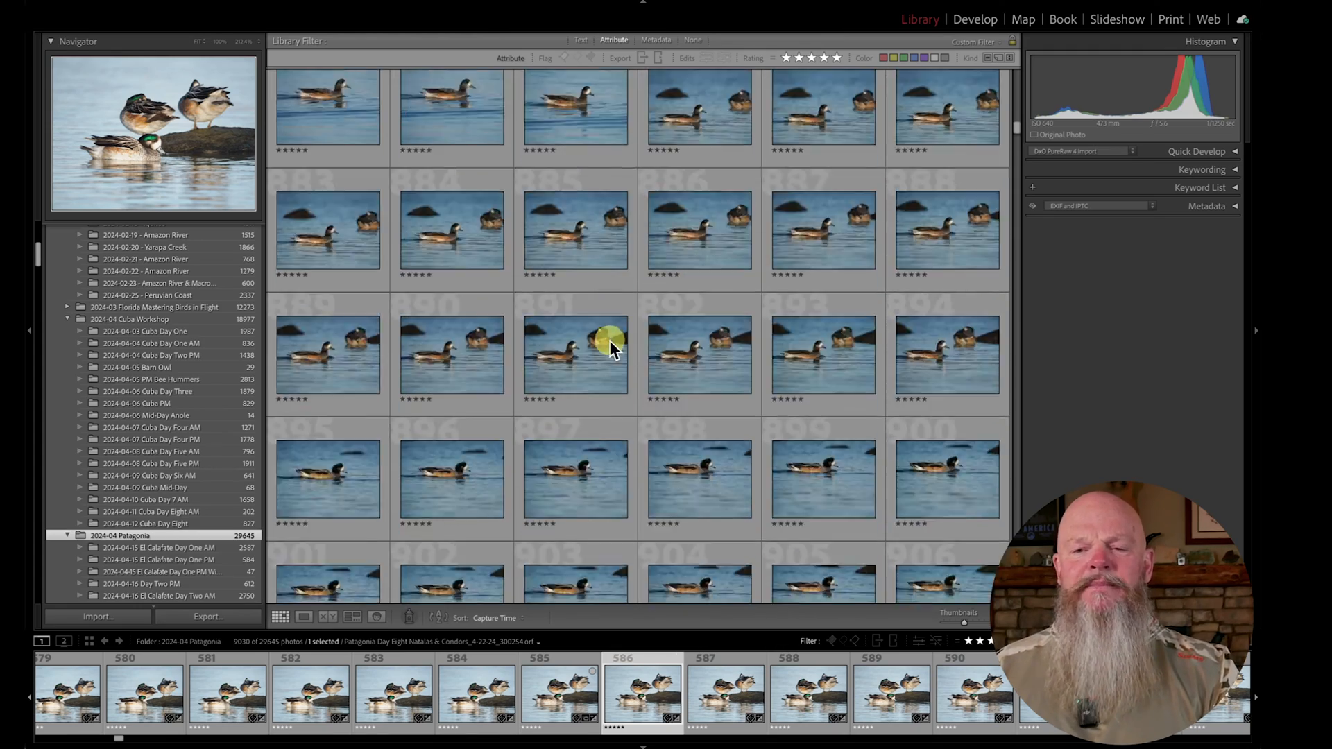
{"action": "left_click_drag", "start_coordinate": [1010, 131], "coordinate": [1018, 387]}
{"action": "scroll", "coordinate": [883, 357], "scroll_direction": "up", "scroll_amount": 8}
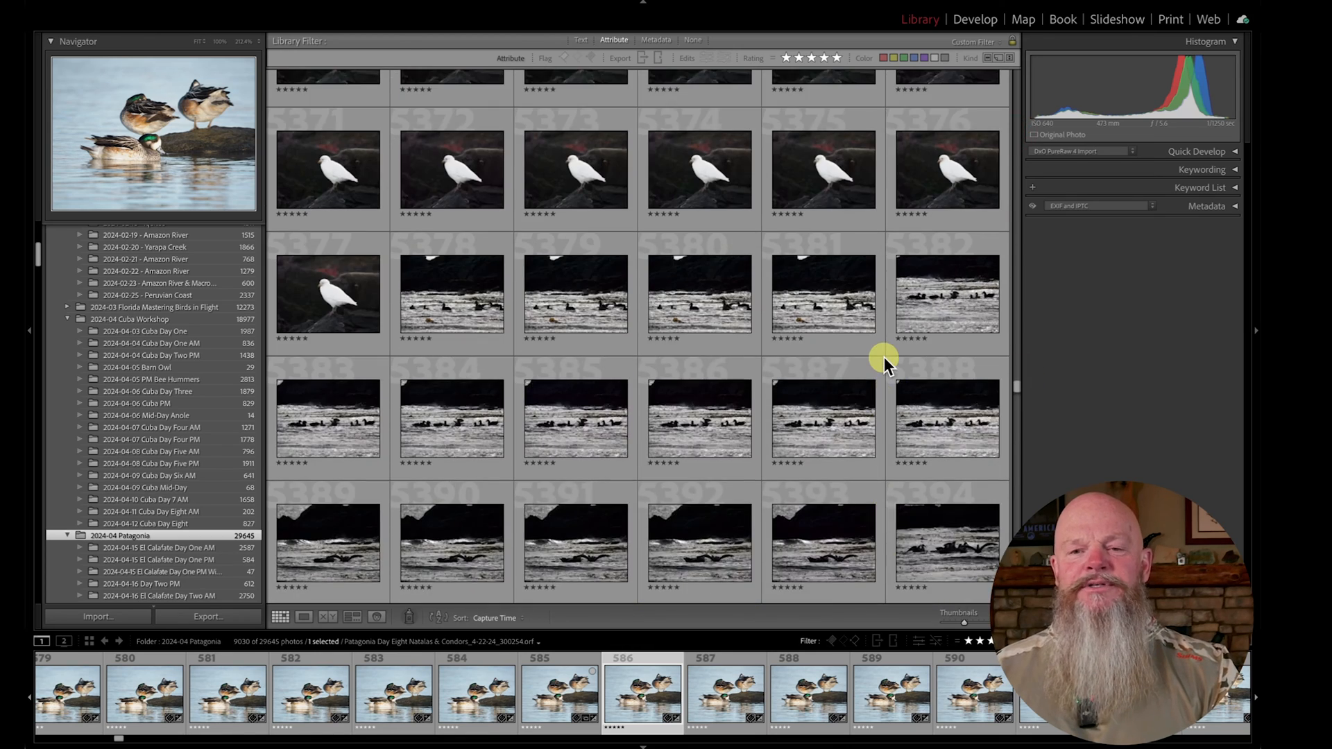
{"action": "scroll", "coordinate": [884, 359], "scroll_direction": "up", "scroll_amount": 1}
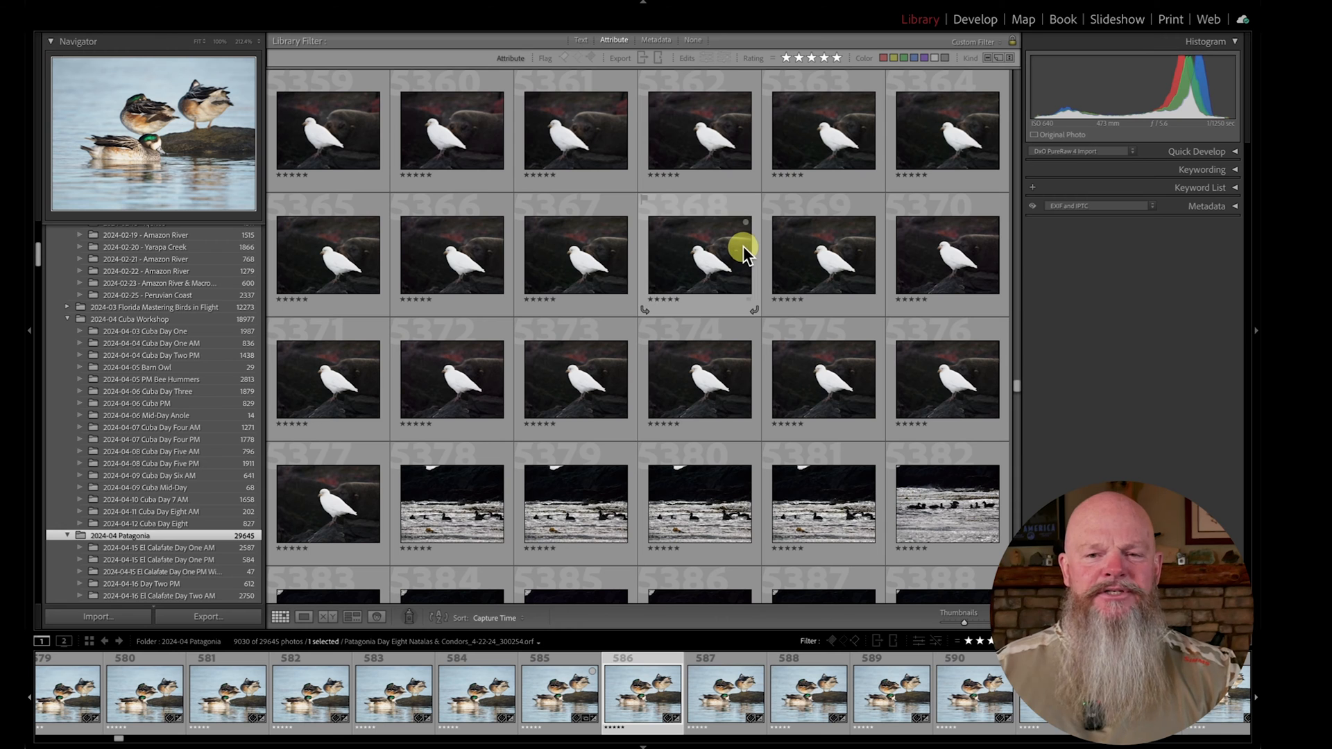
{"action": "left_click", "coordinate": [653, 38]}
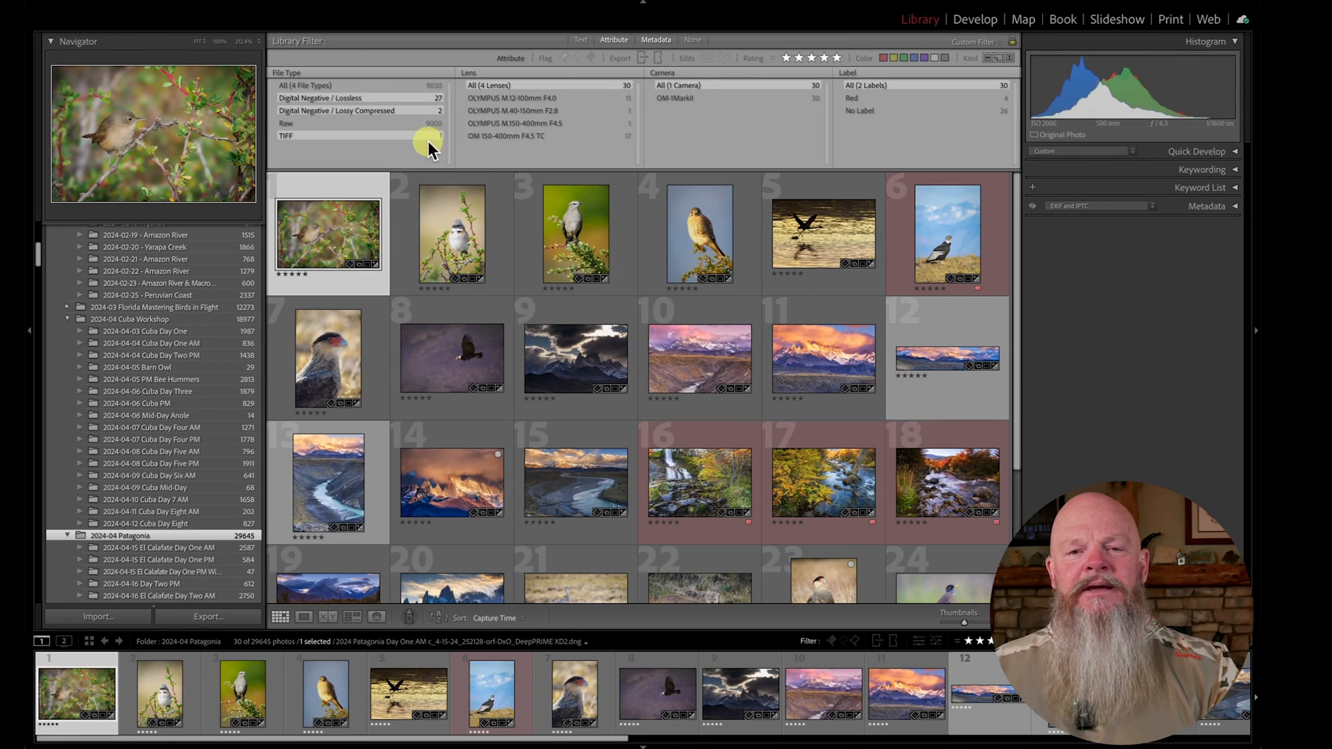
- Add photo 3, the grey bird against a green background, to the Quick Collection and open the Quick Collection
{"action": "left_click", "coordinate": [590, 242]}
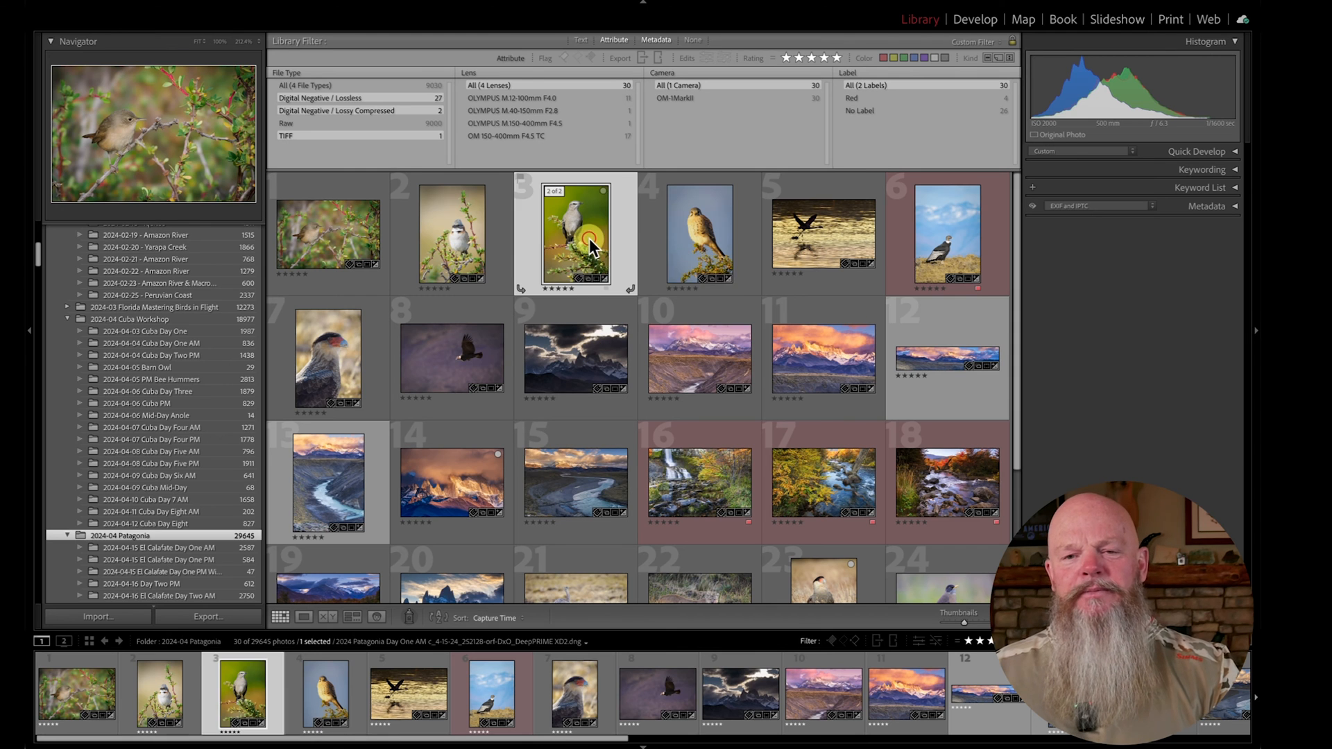
{"action": "key", "text": "shift+b"}
{"action": "scroll", "coordinate": [191, 299], "scroll_direction": "up", "scroll_amount": 10}
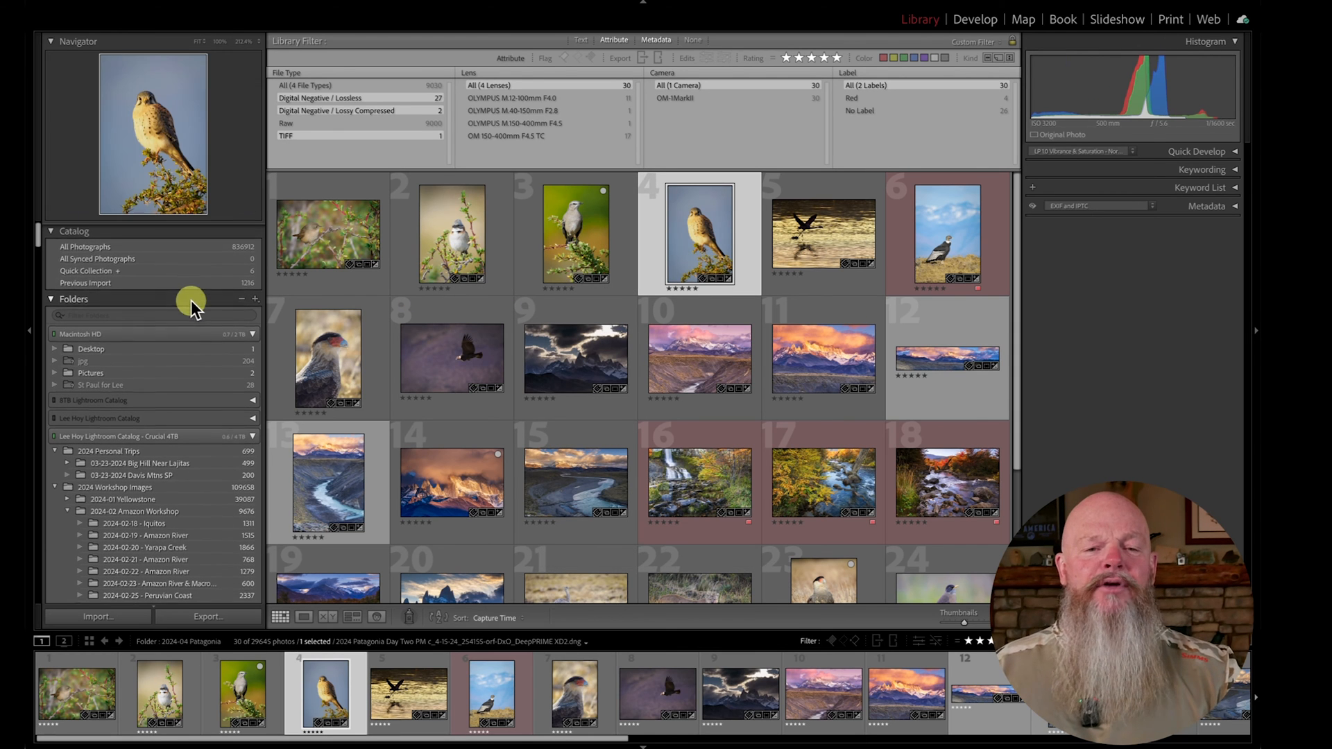
{"action": "left_click", "coordinate": [161, 269]}
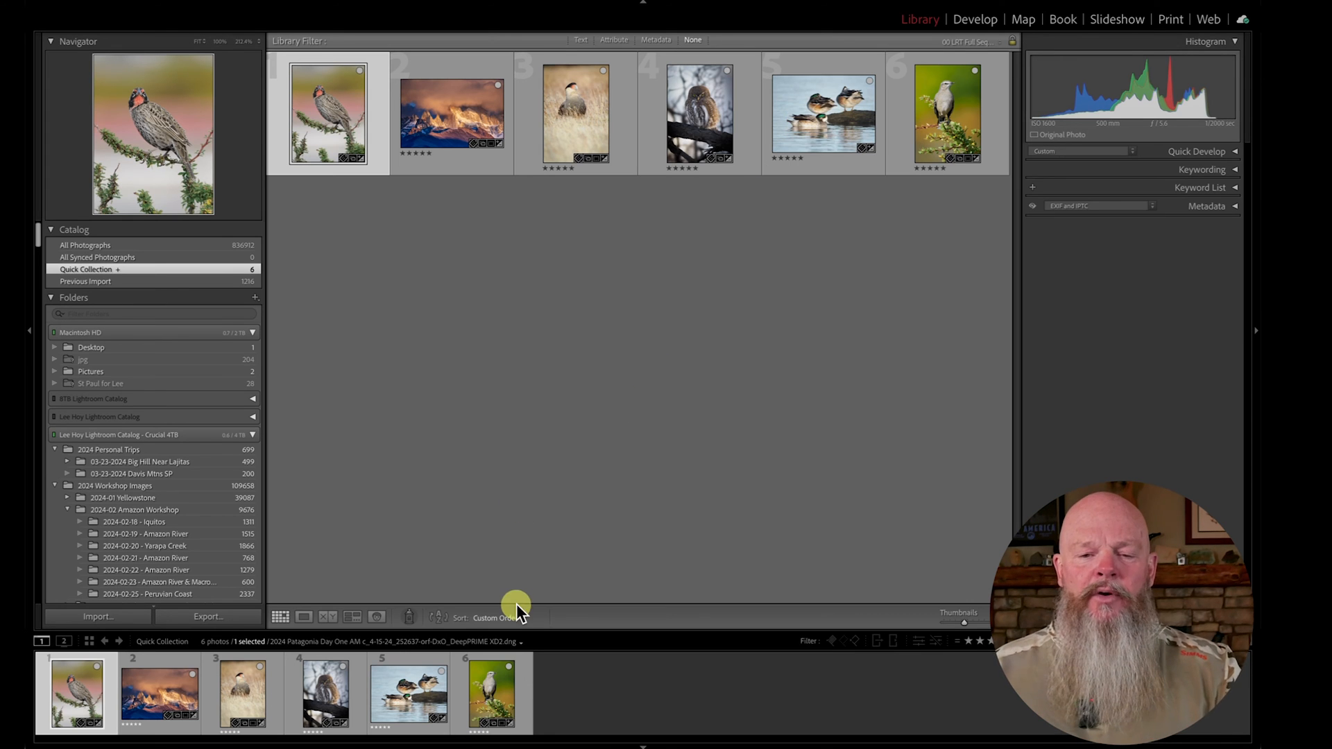
- Remove the three-duck photo from the Quick Collection
{"action": "left_click", "coordinate": [495, 720]}
{"action": "right_click", "coordinate": [497, 720]}
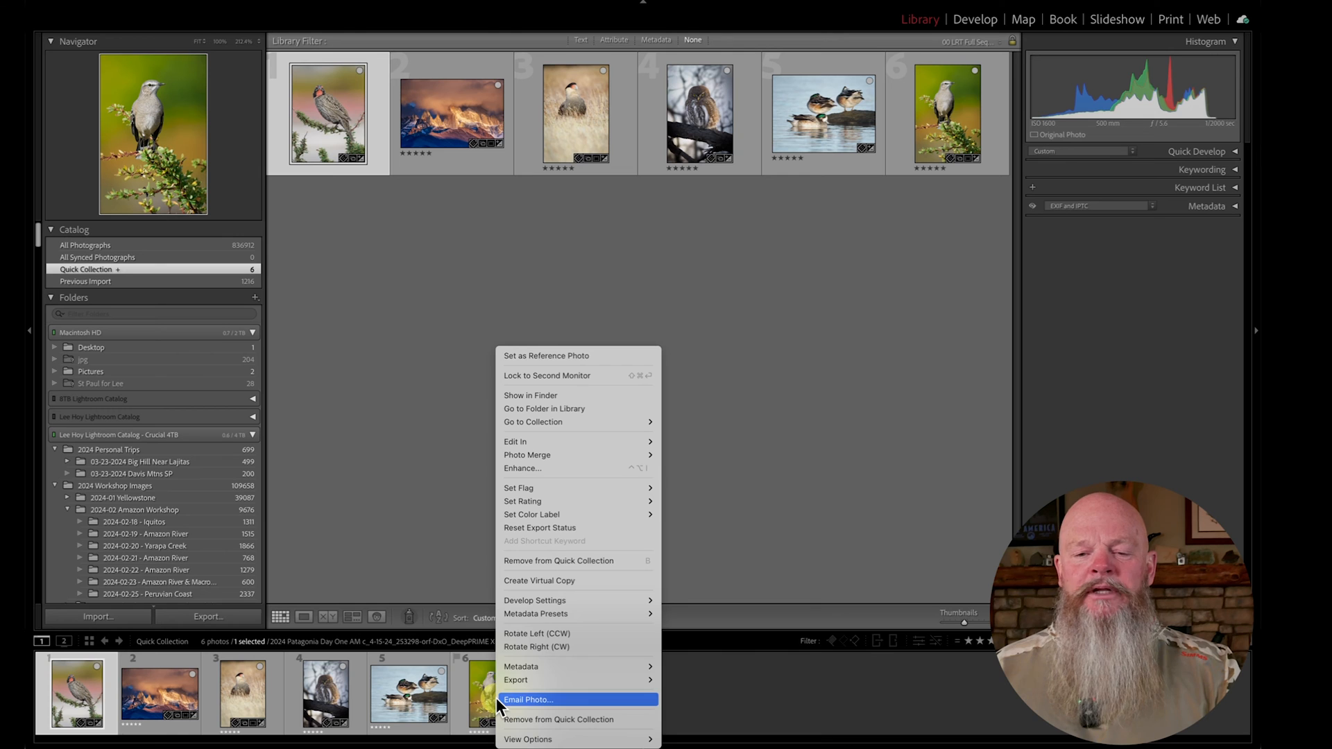
{"action": "left_click", "coordinate": [560, 561]}
{"action": "left_click", "coordinate": [412, 703]}
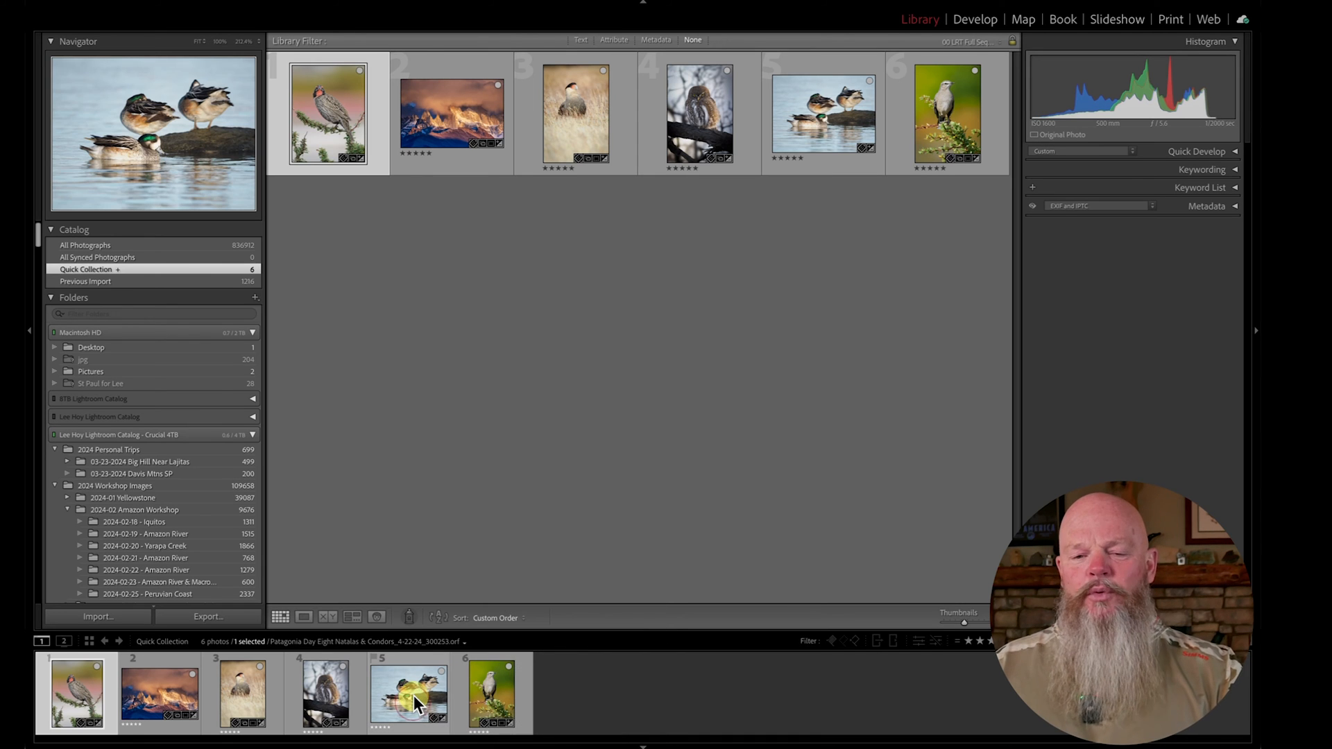
{"action": "right_click", "coordinate": [413, 696]}
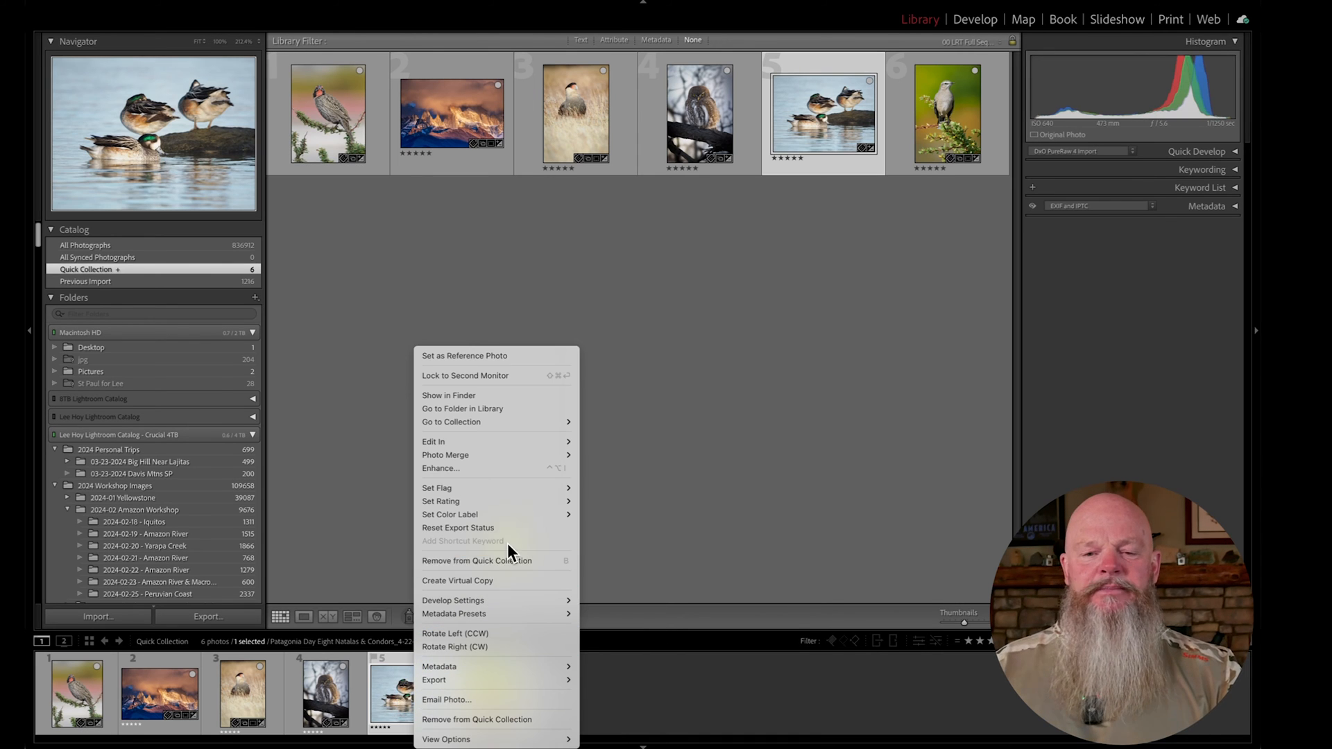
{"action": "left_click", "coordinate": [502, 561]}
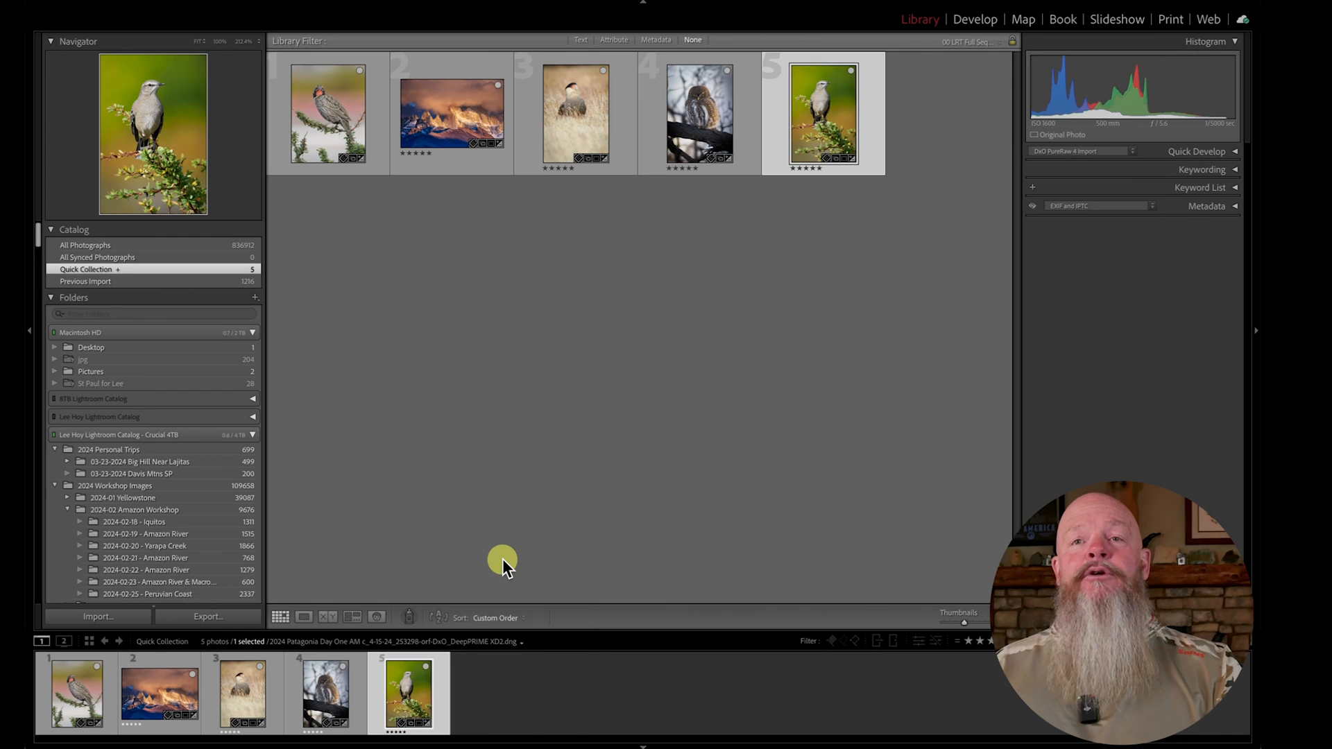
- Open the 253298 grey bird photo from the 2024-04 Patagonia folder in Develop and create a virtual copy of it
{"action": "left_click", "coordinate": [355, 168]}
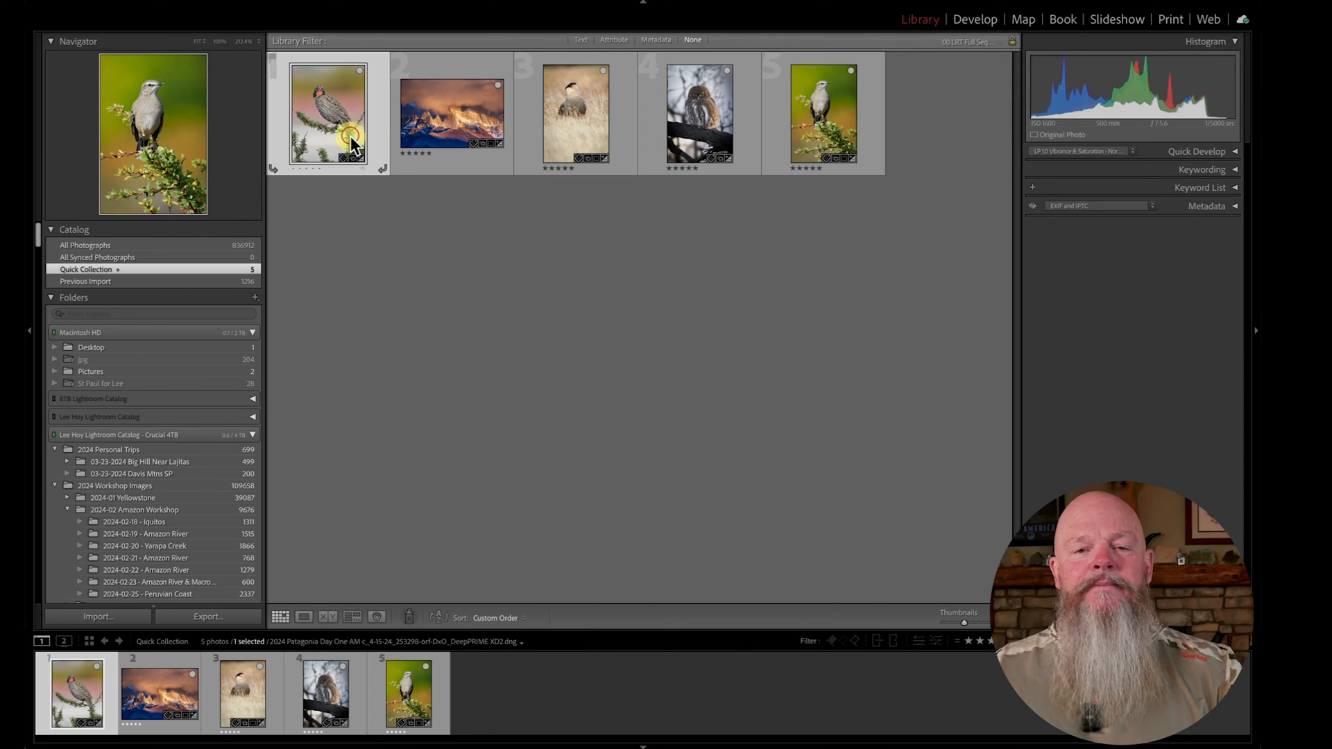
{"action": "key", "text": "shift+b"}
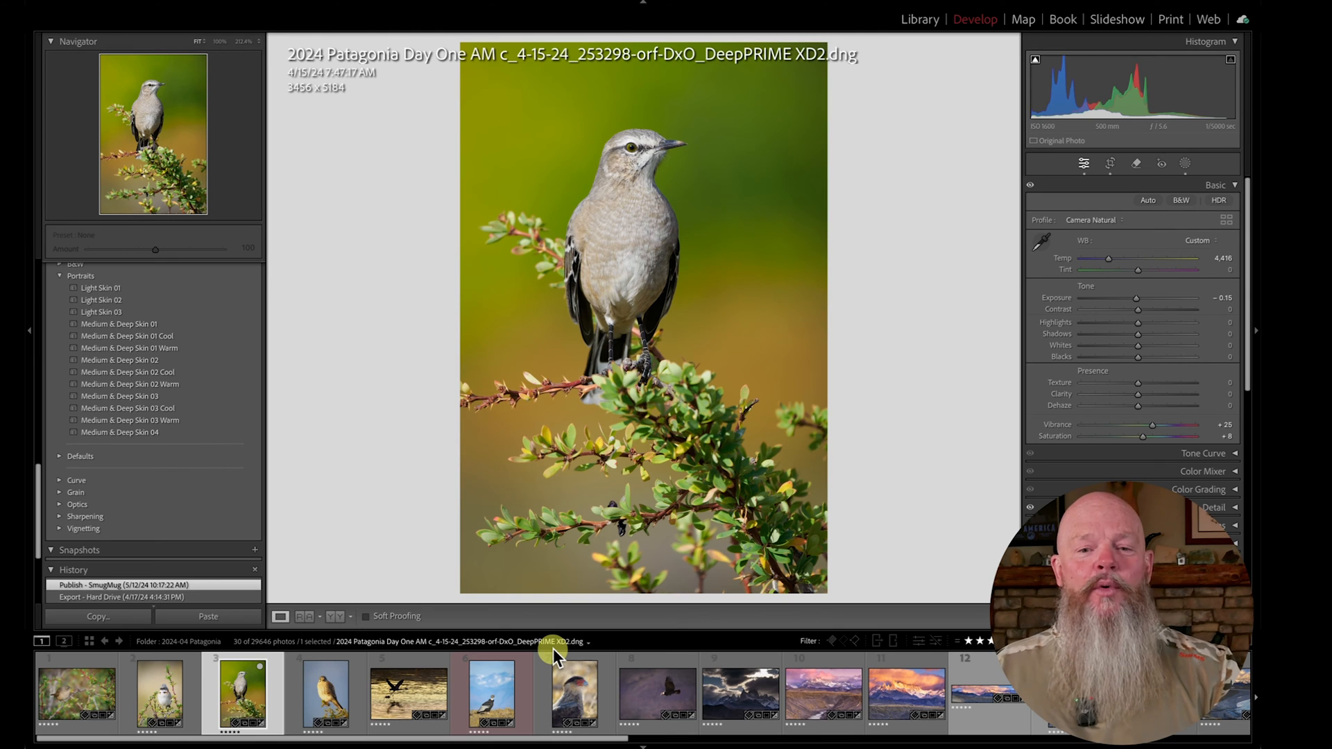
{"action": "right_click", "coordinate": [248, 684]}
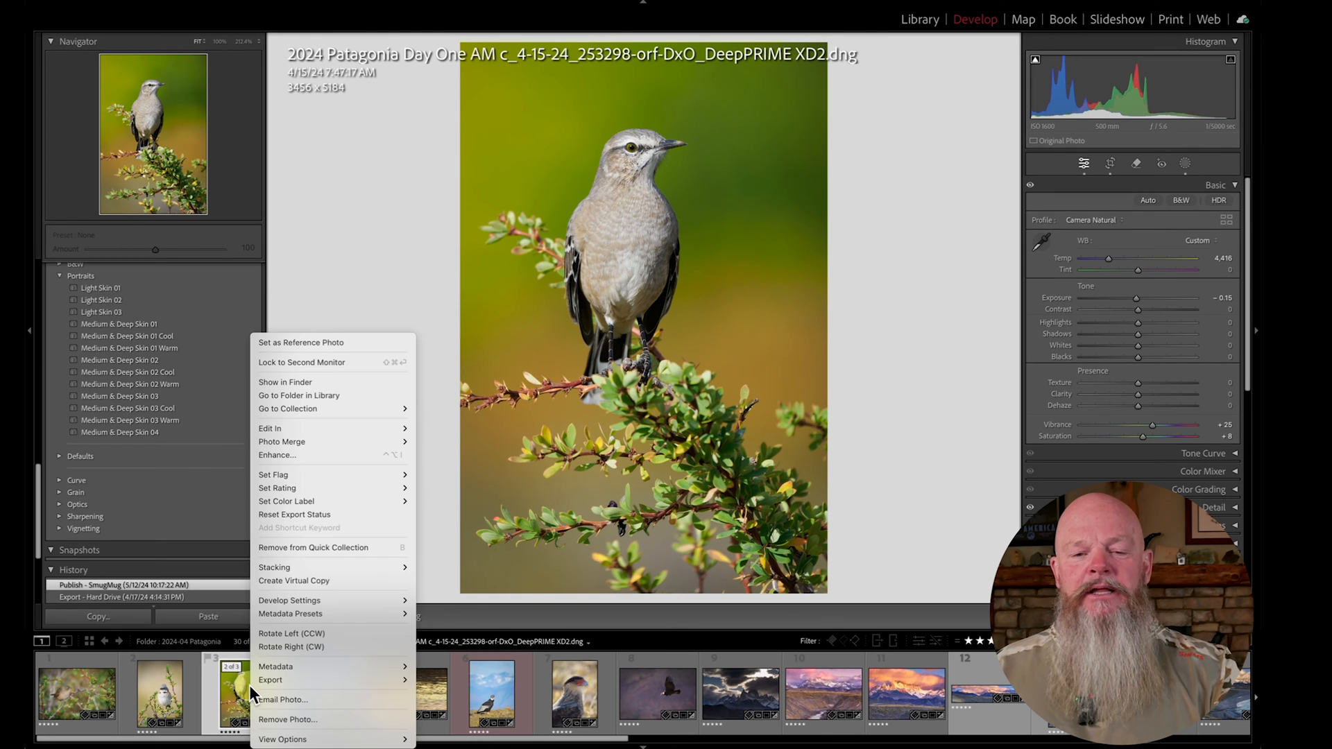
{"action": "left_click", "coordinate": [362, 582]}
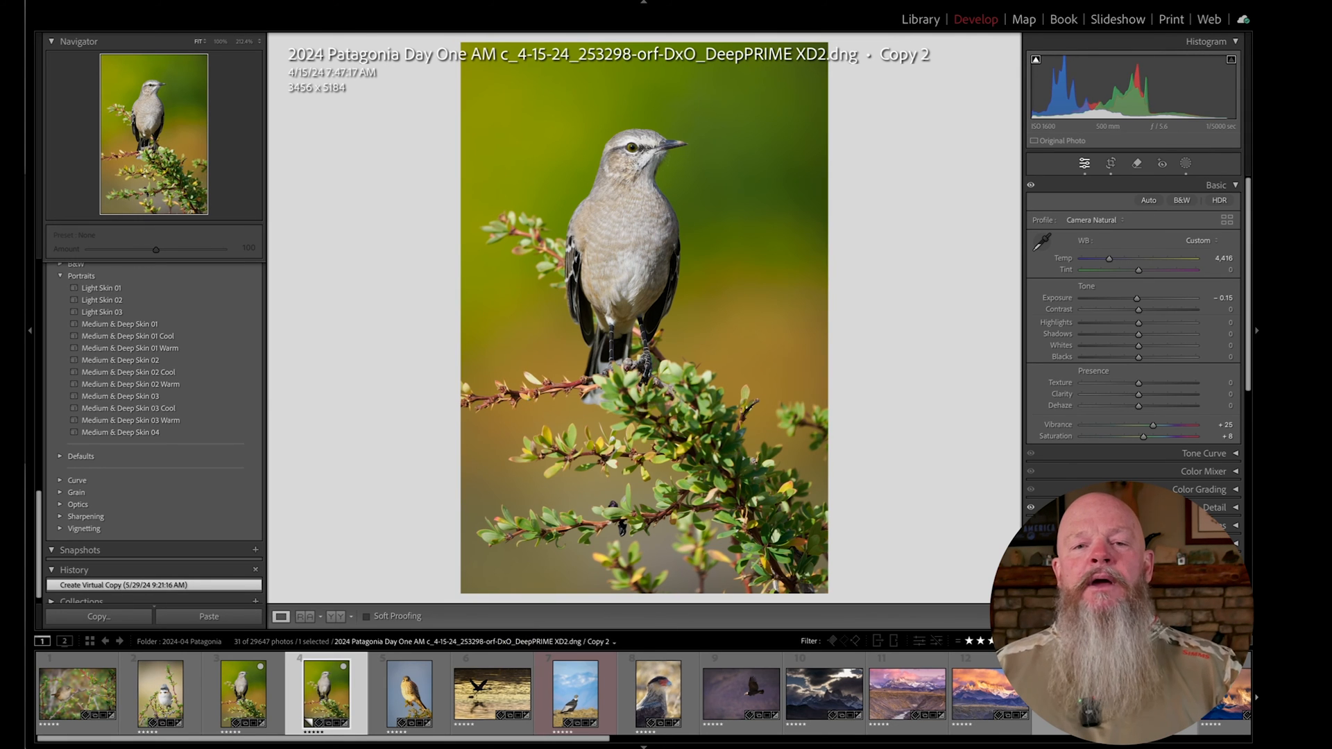
- Reset all develop settings on the virtual copy of the grey bird photo
{"action": "left_click", "coordinate": [302, 0]}
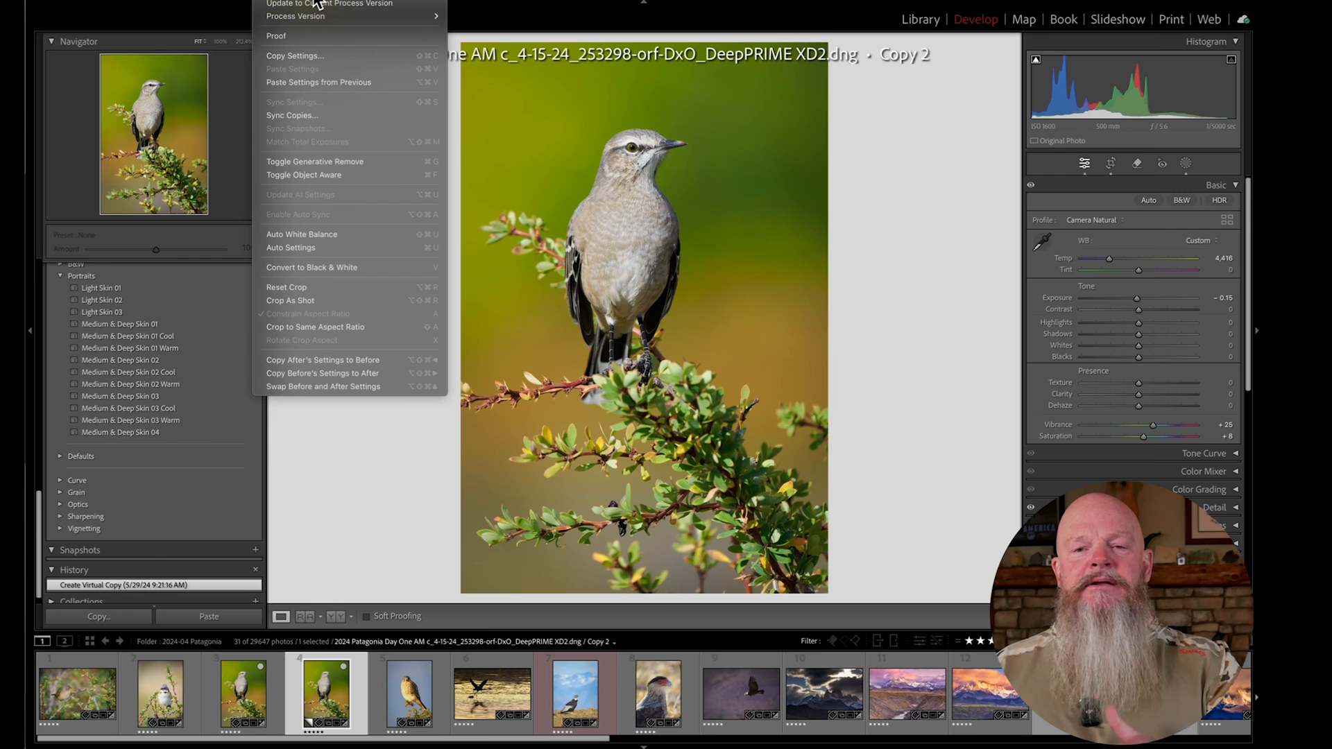
{"action": "left_click", "coordinate": [303, 0]}
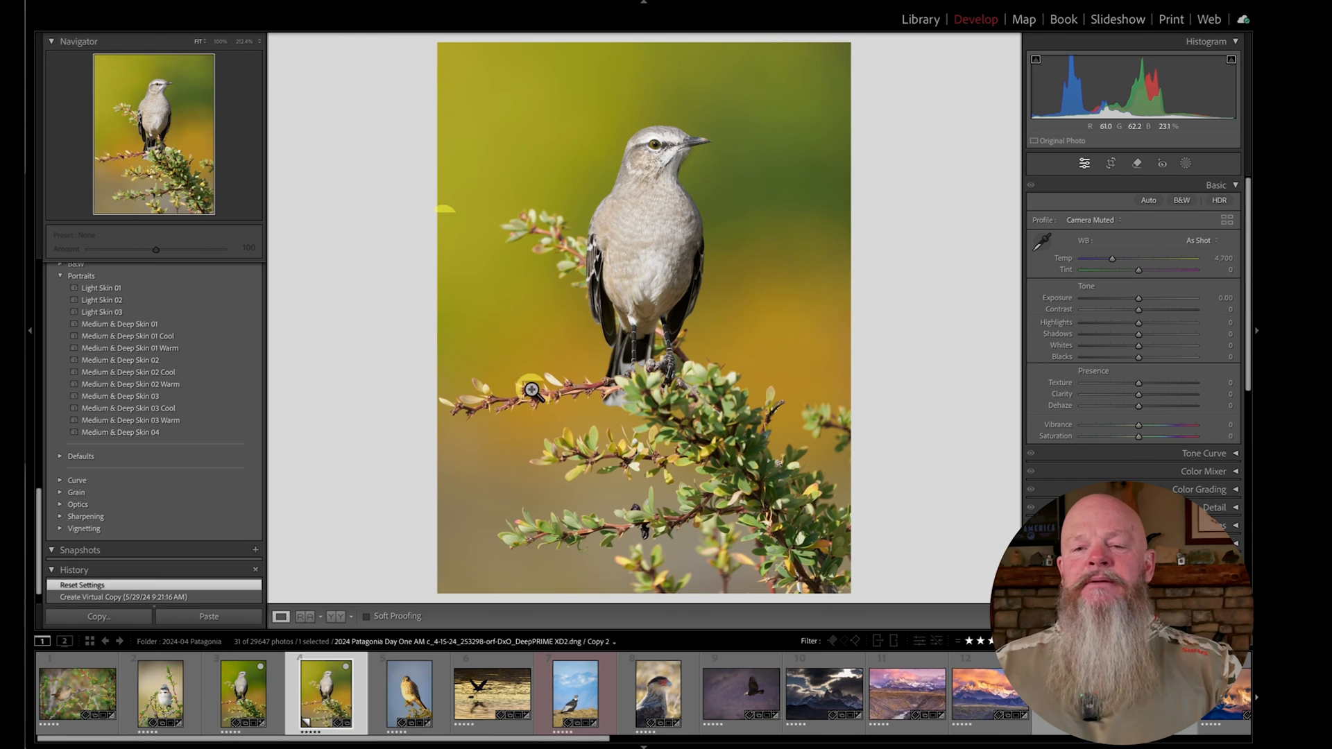
- Apply the Camera Vivid profile to the virtual copy and set its exposure to −0.90
{"action": "scroll", "coordinate": [1136, 299], "scroll_direction": "down", "scroll_amount": 10}
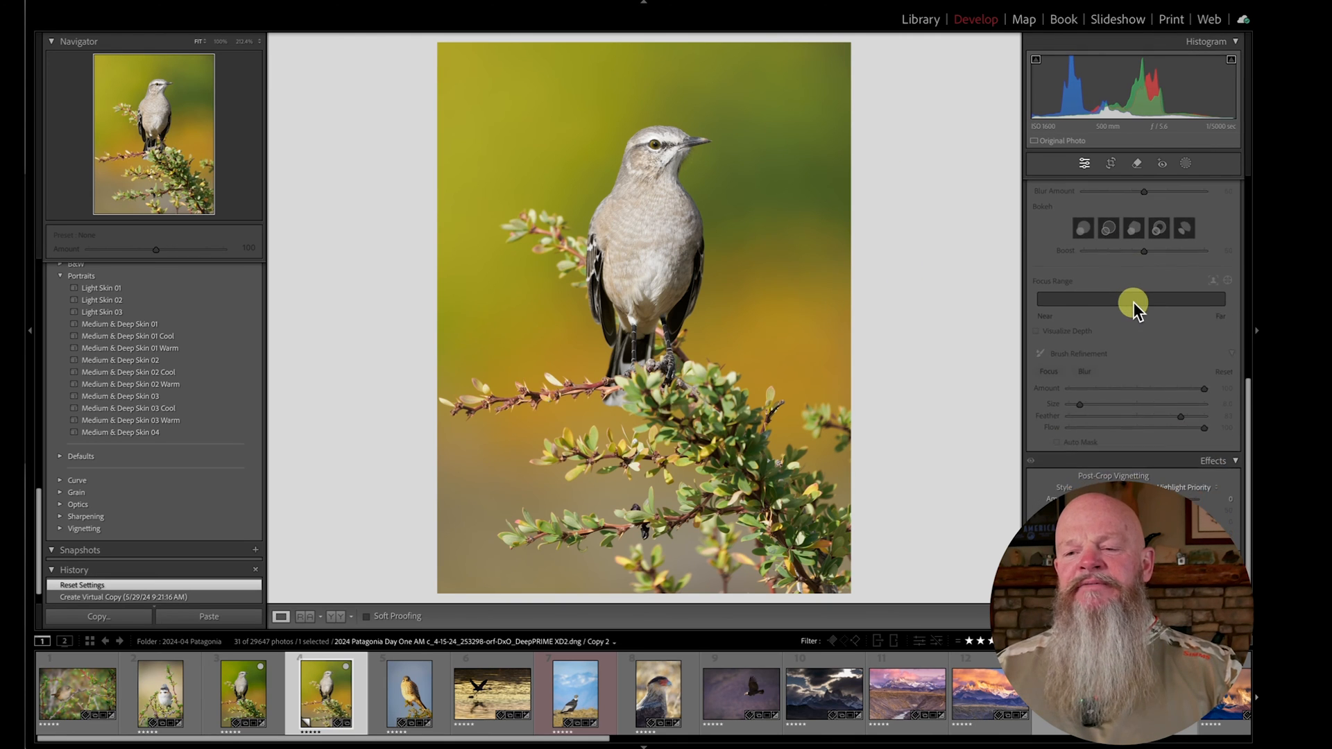
{"action": "scroll", "coordinate": [1133, 303], "scroll_direction": "up", "scroll_amount": 10}
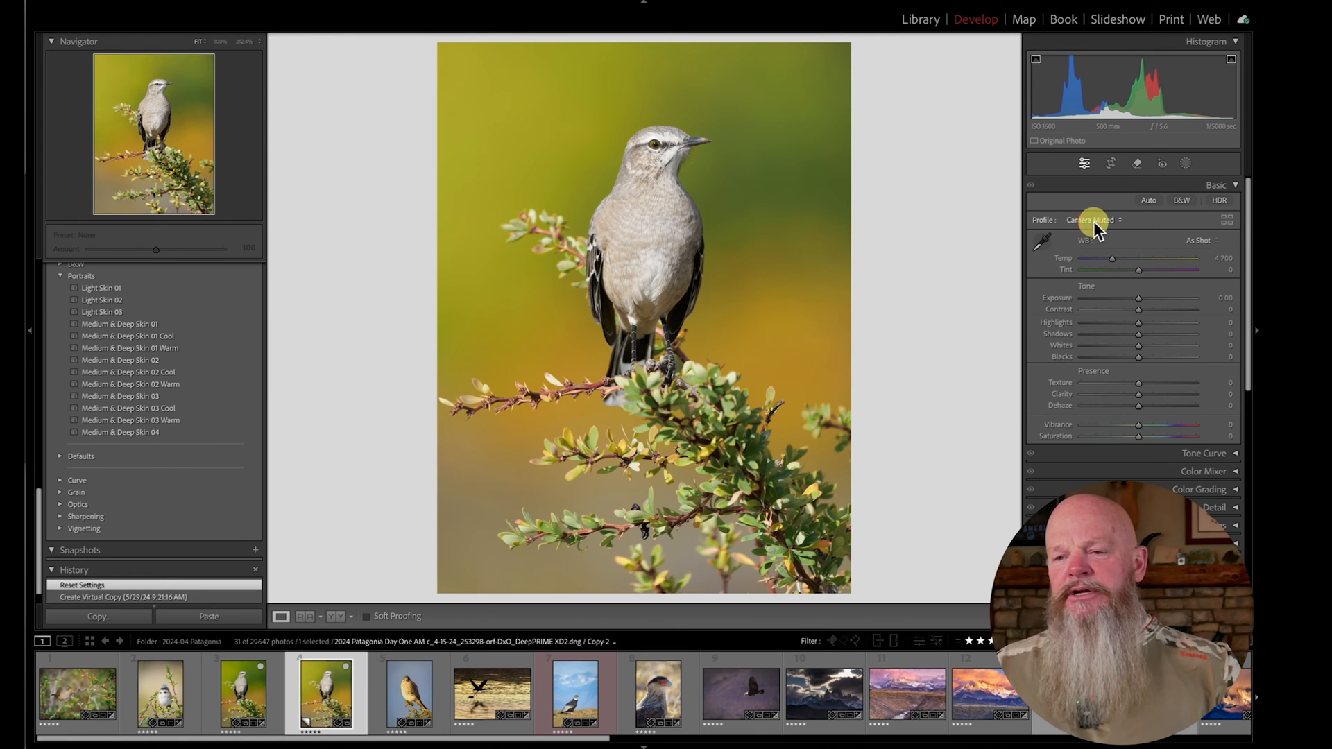
{"action": "left_click", "coordinate": [1108, 262]}
{"action": "left_click_drag", "start_coordinate": [1169, 288], "coordinate": [1129, 298]}
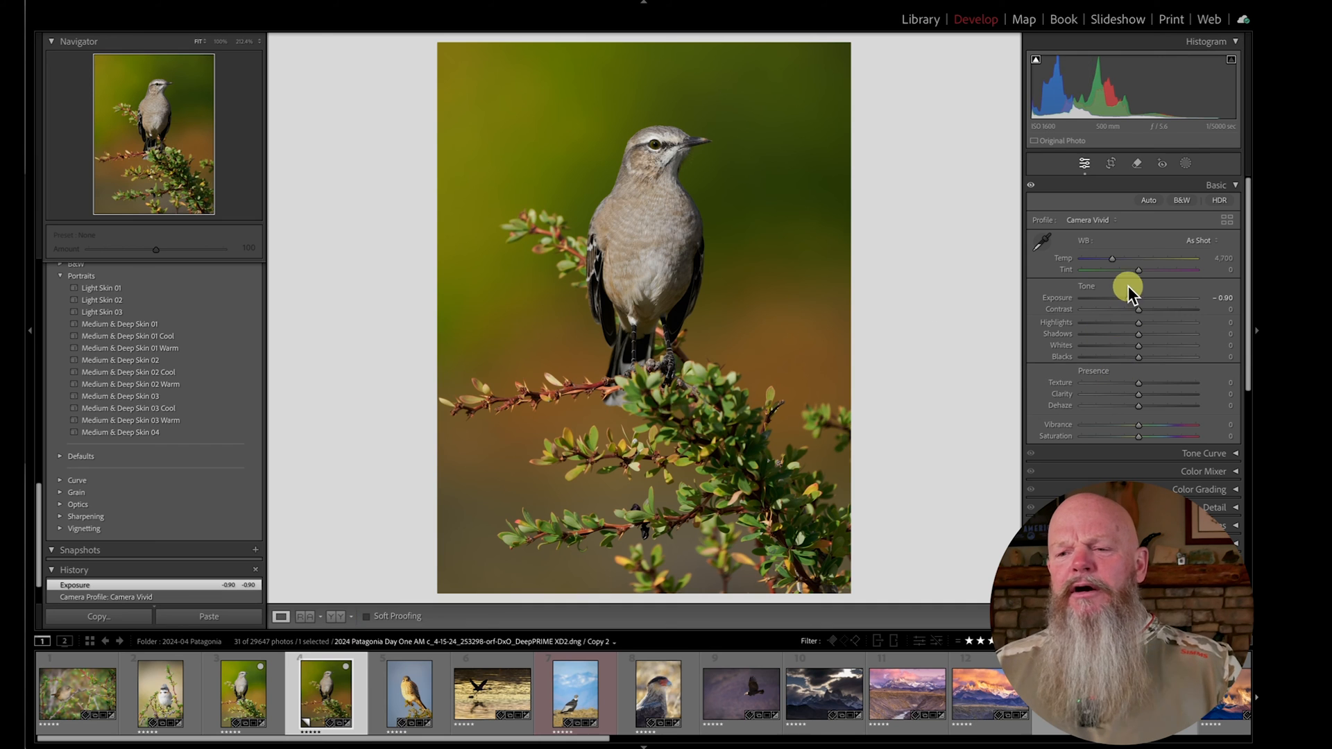
{"action": "left_click_drag", "start_coordinate": [1129, 296], "coordinate": [1125, 259]}
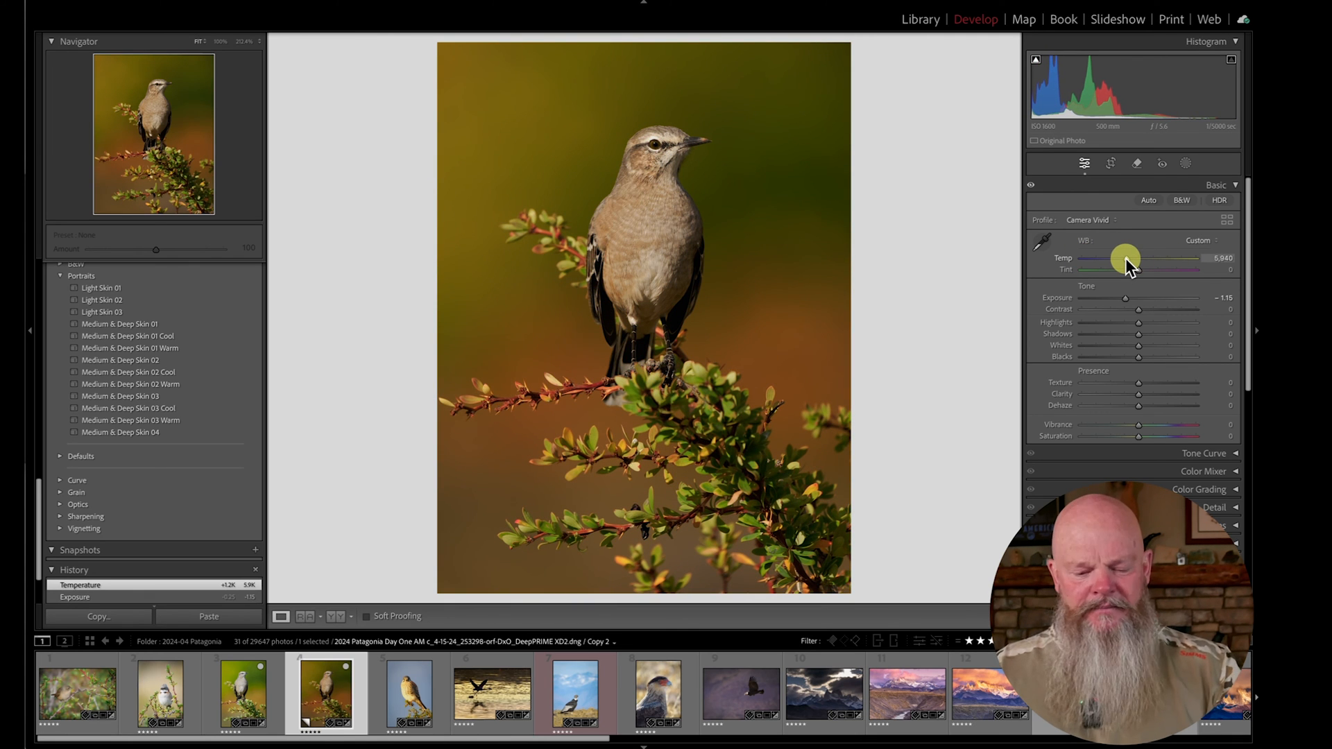
{"action": "key", "text": "ctrl+z"}
{"action": "key", "text": "ctrl+z"}
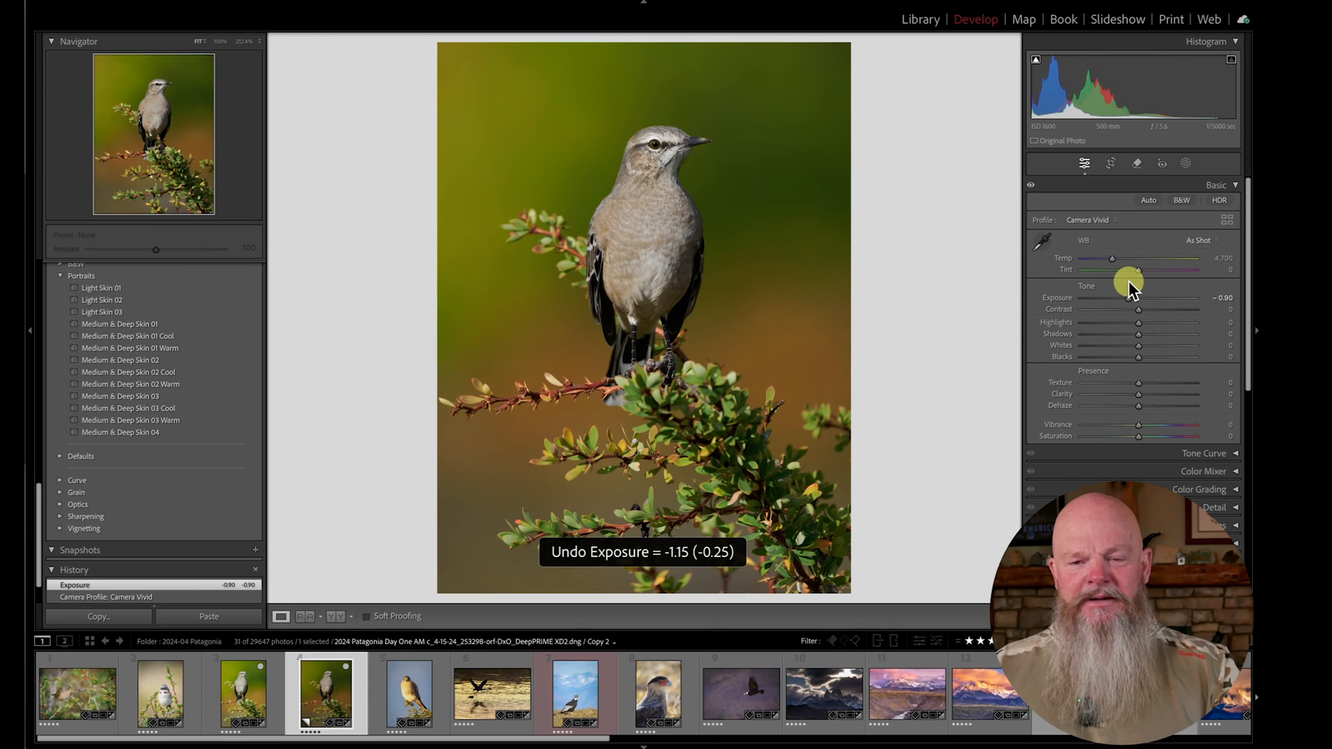
- Darken the virtual copy's edges with a Highlight Priority post-crop vignette amount of −21
{"action": "scroll", "coordinate": [1121, 367], "scroll_direction": "down", "scroll_amount": 10}
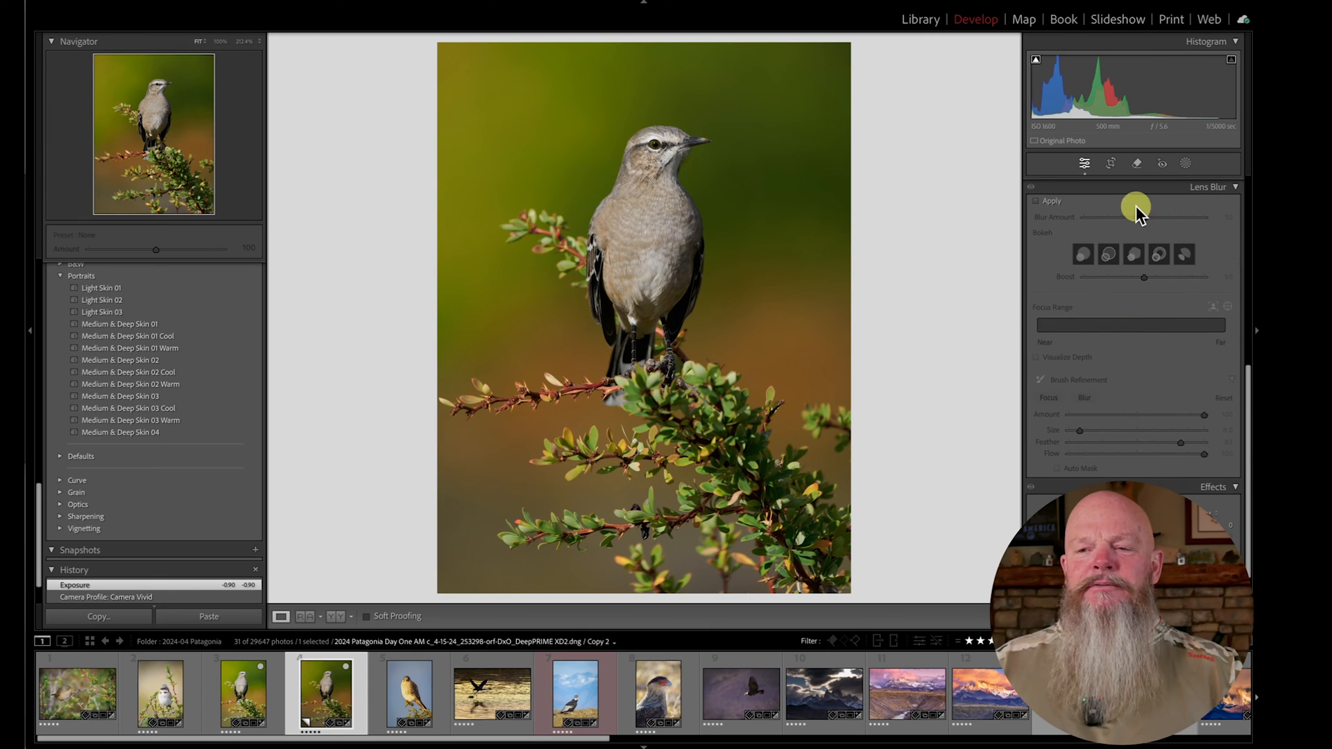
{"action": "scroll", "coordinate": [1128, 312], "scroll_direction": "down", "scroll_amount": 2}
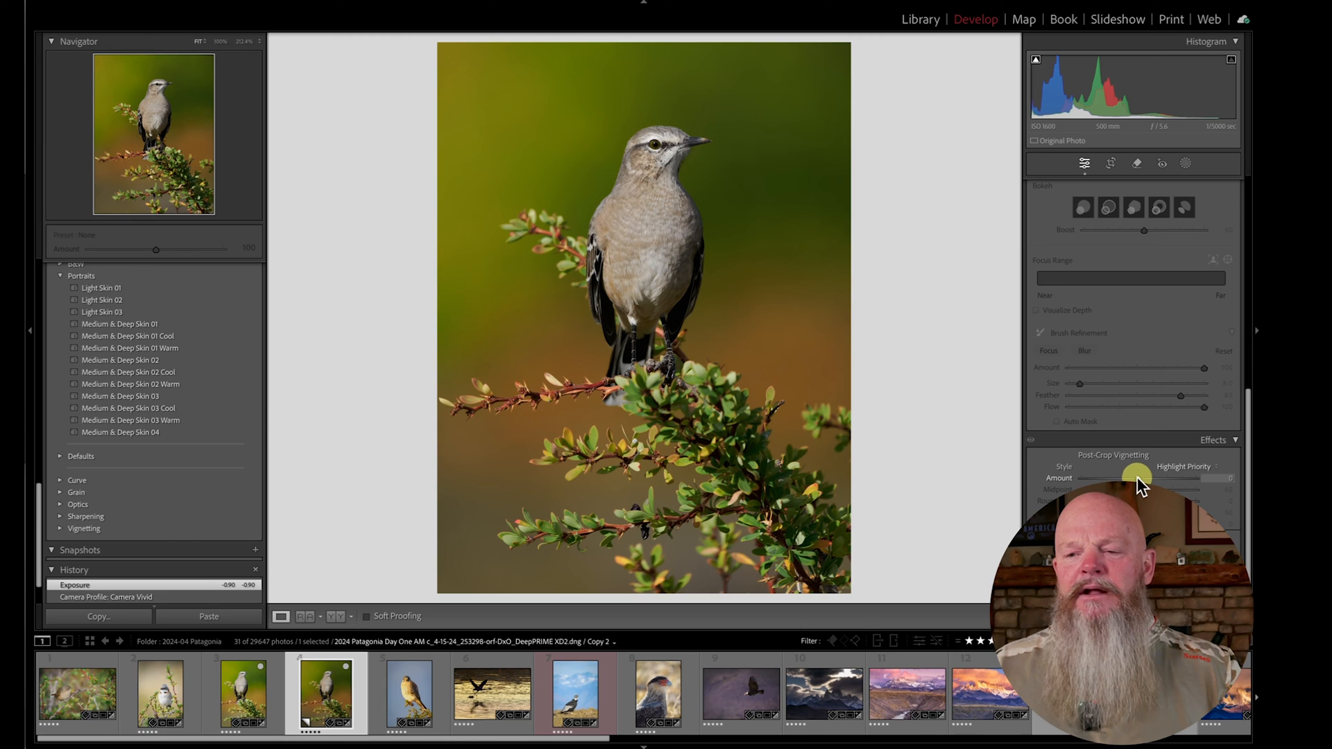
{"action": "mouse_move", "coordinate": [1138, 477]}
{"action": "left_mouse_down"}
{"action": "mouse_move", "coordinate": [1074, 478]}
{"action": "mouse_move", "coordinate": [1170, 470]}
{"action": "mouse_move", "coordinate": [1126, 476]}
{"action": "left_mouse_up"}
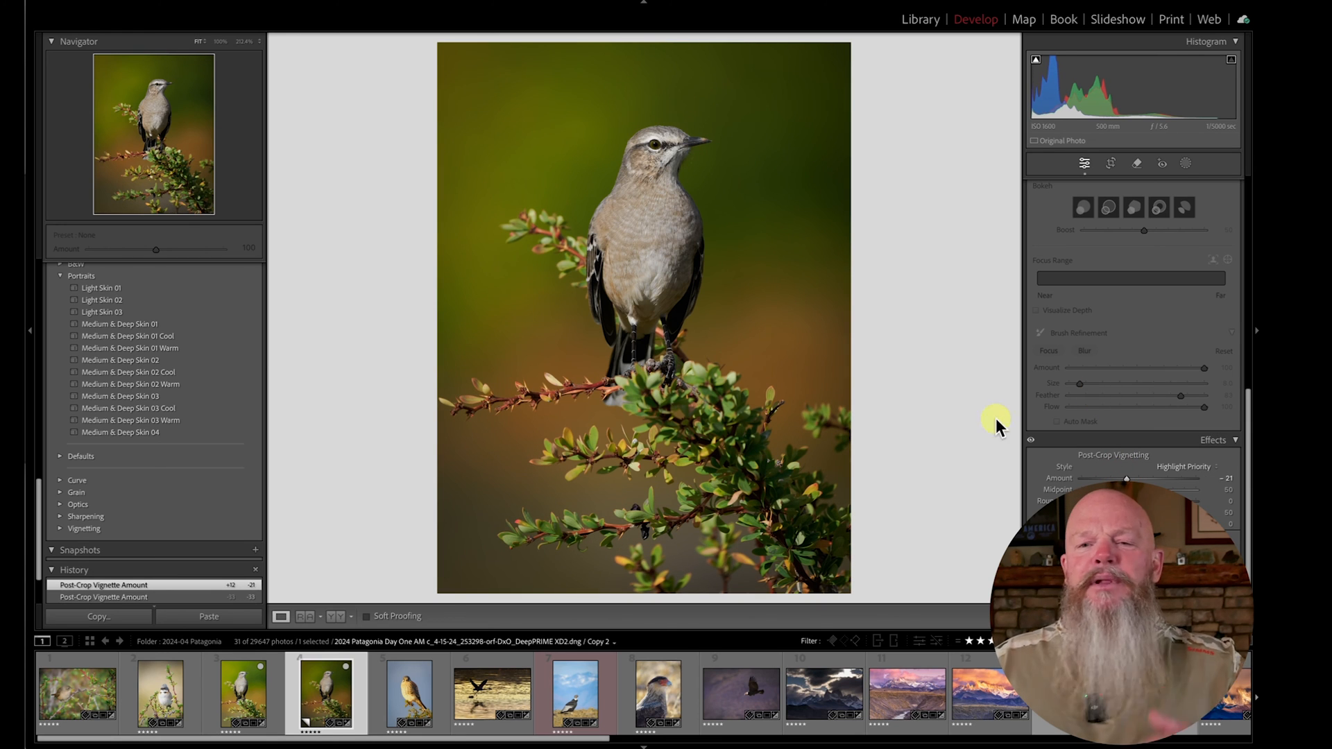